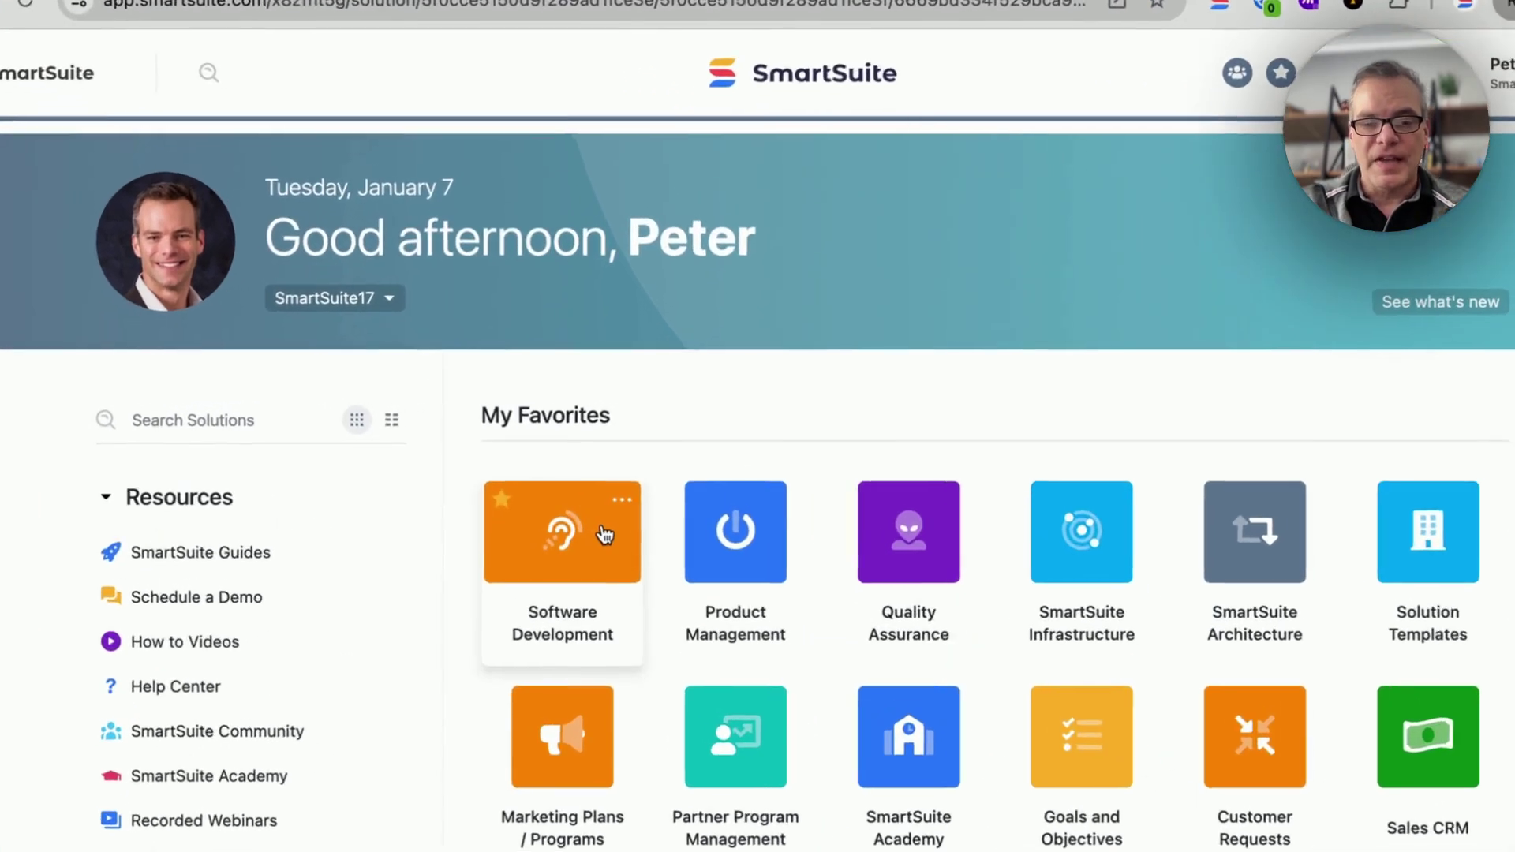
- Open the Software Development solution to its Control Panel In Flight page with the Web section
left_click(592, 483)
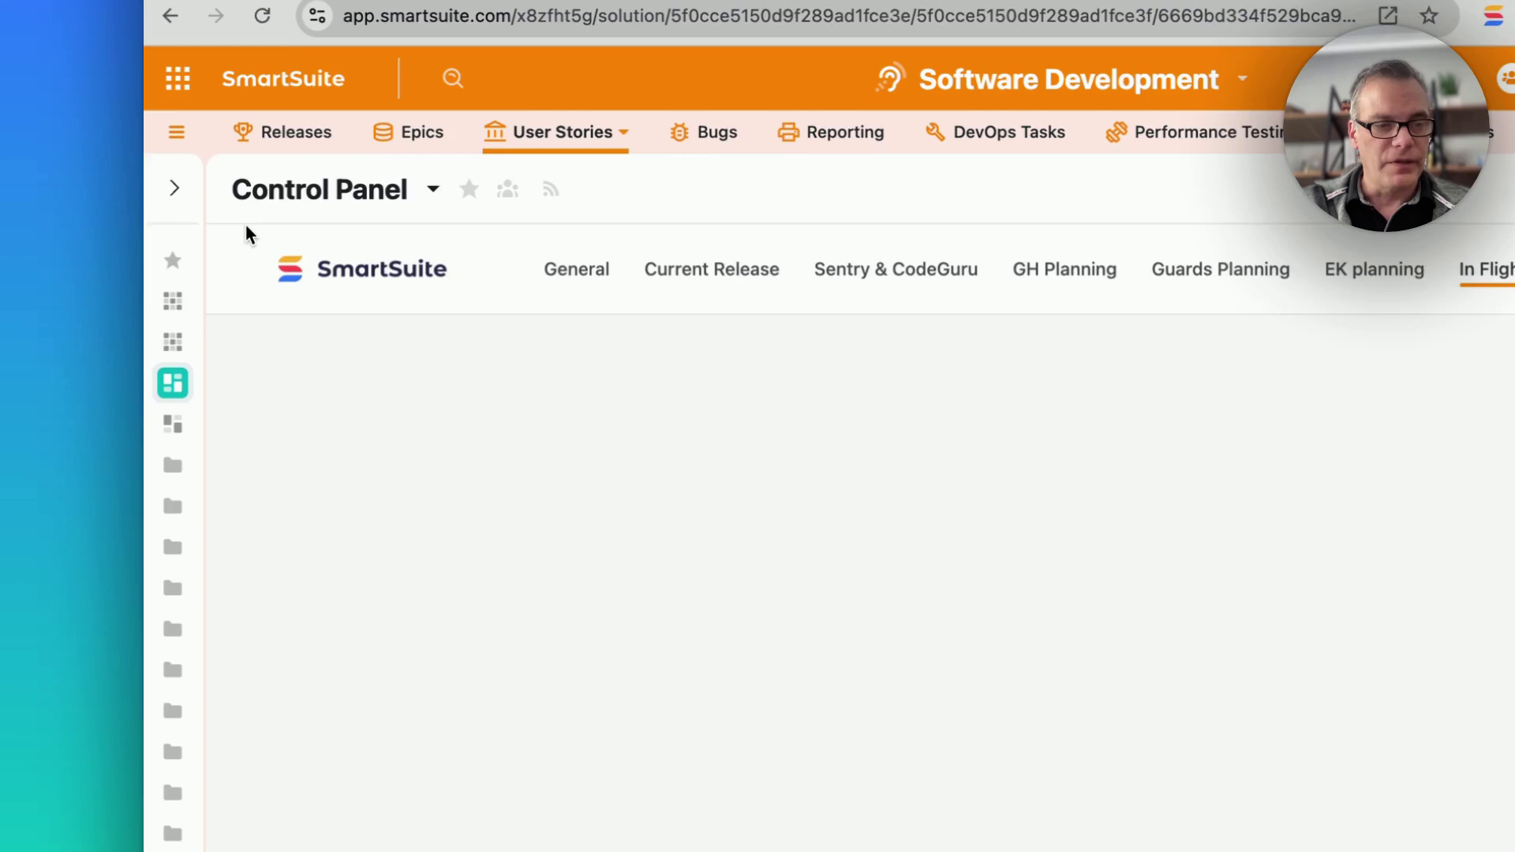
mouse_move(186, 363)
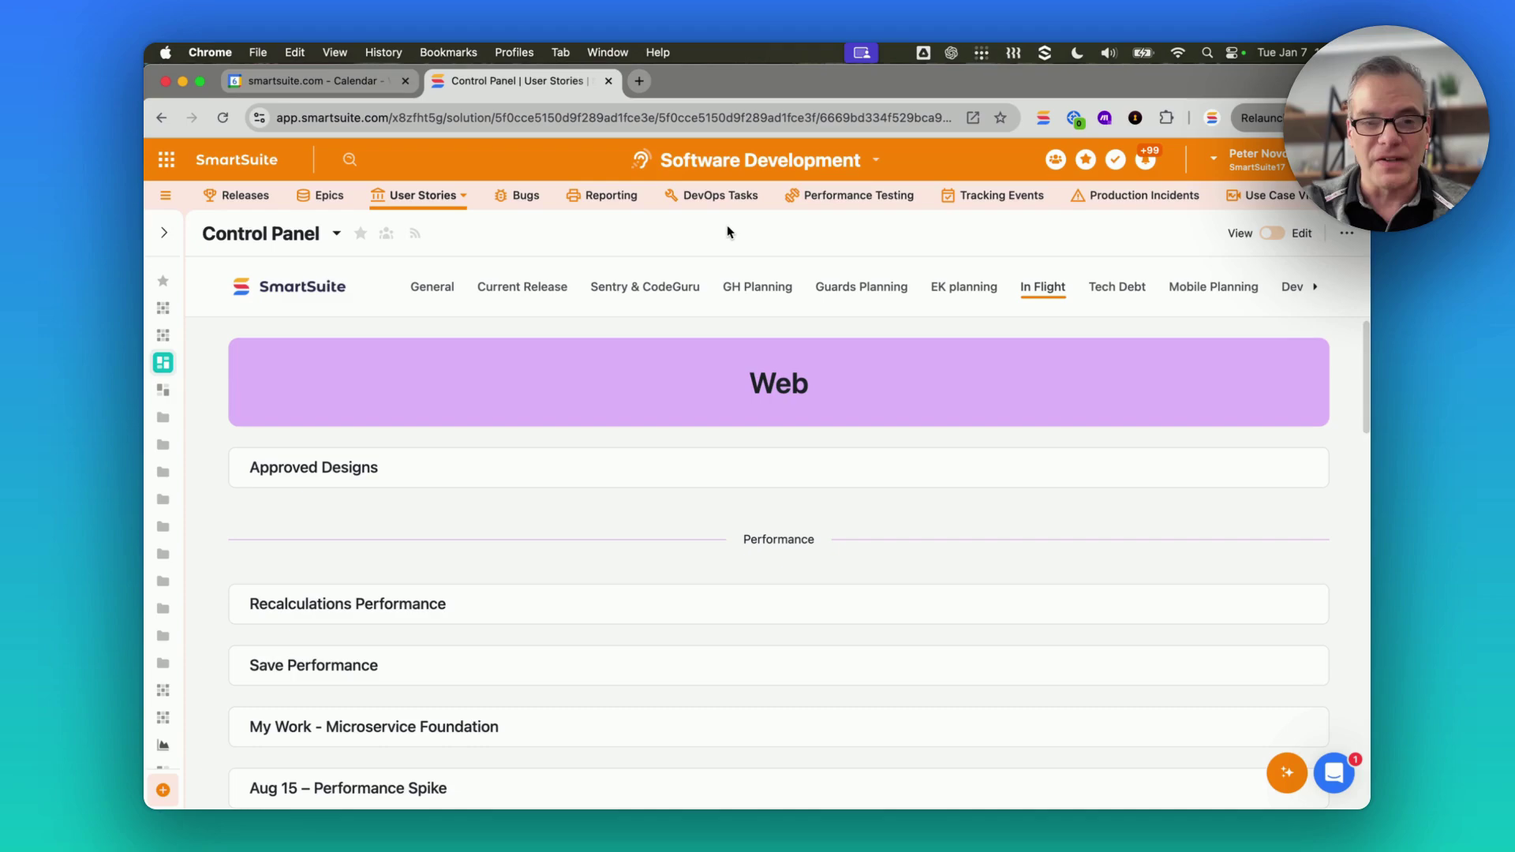
- Browse the Current Release User Stories and Bugs tables, then switch to the General Command Center page
left_click(550, 288)
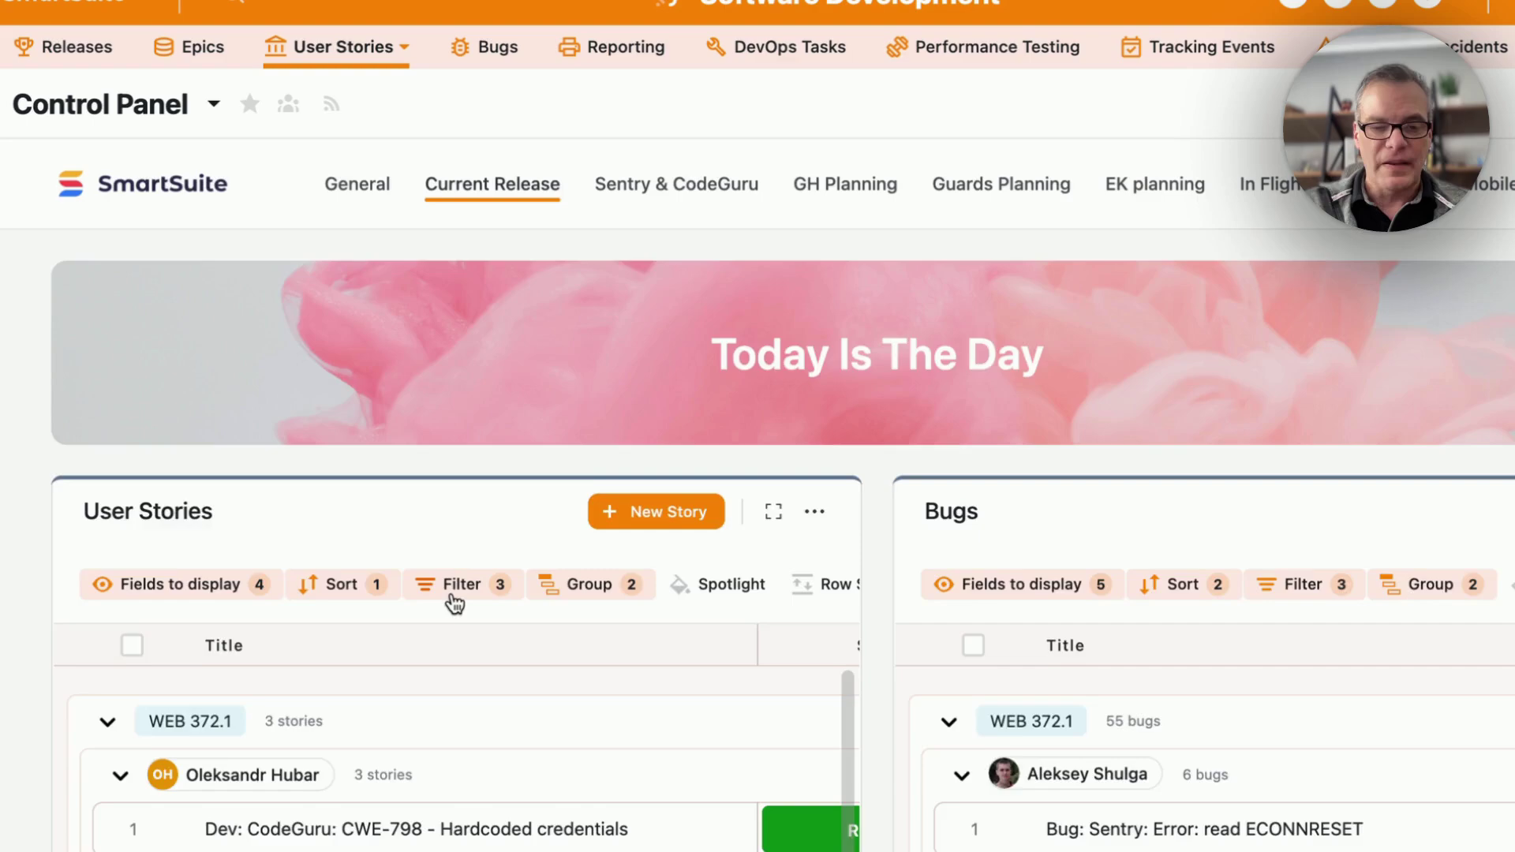
scroll(454, 604, "down", 10)
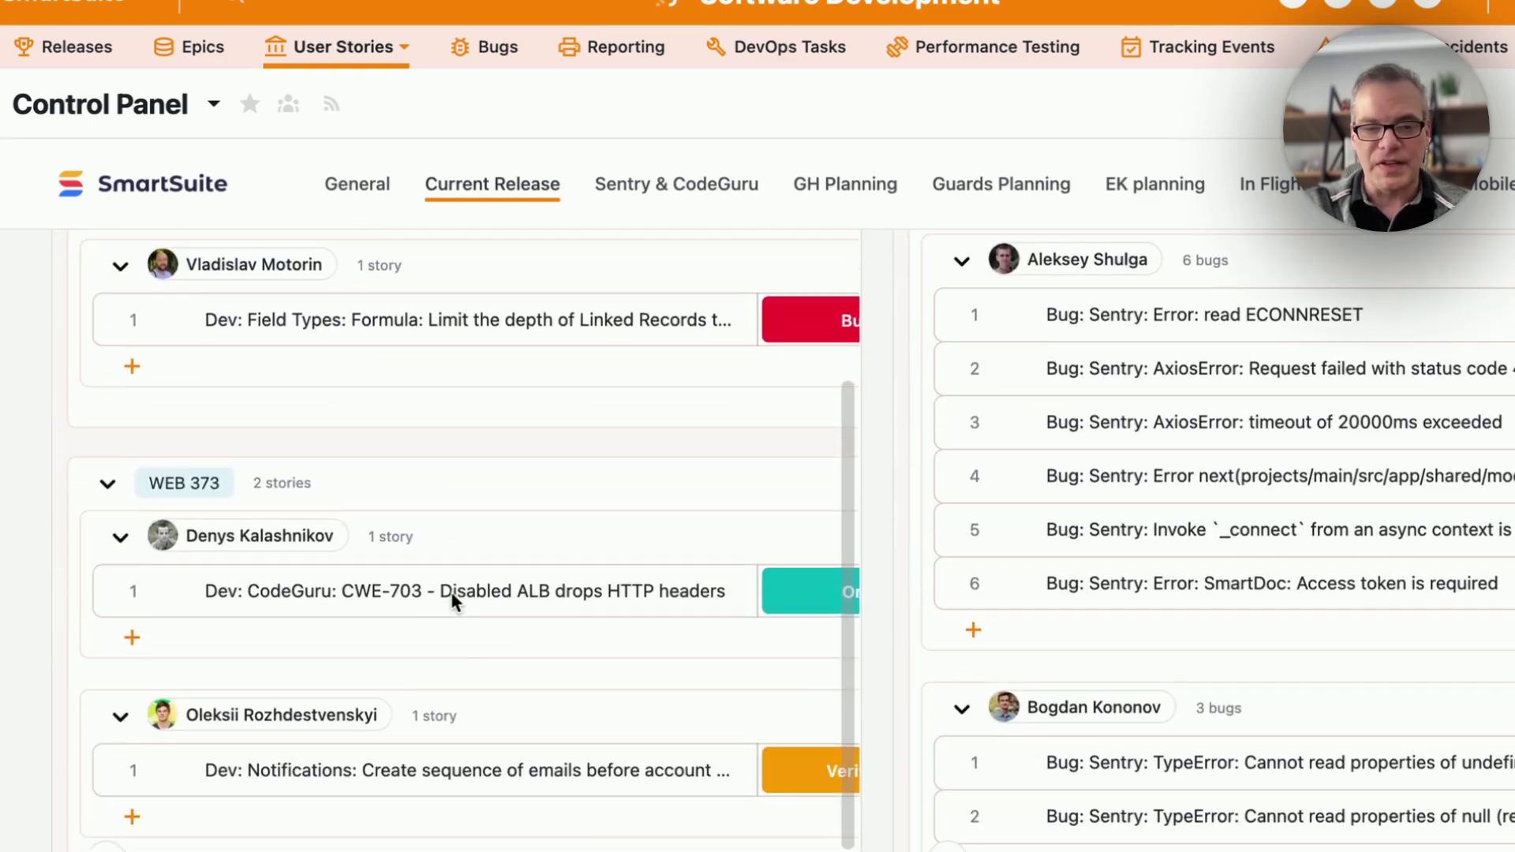
scroll(453, 601, "down", 3)
scroll(592, 433, "up", 12)
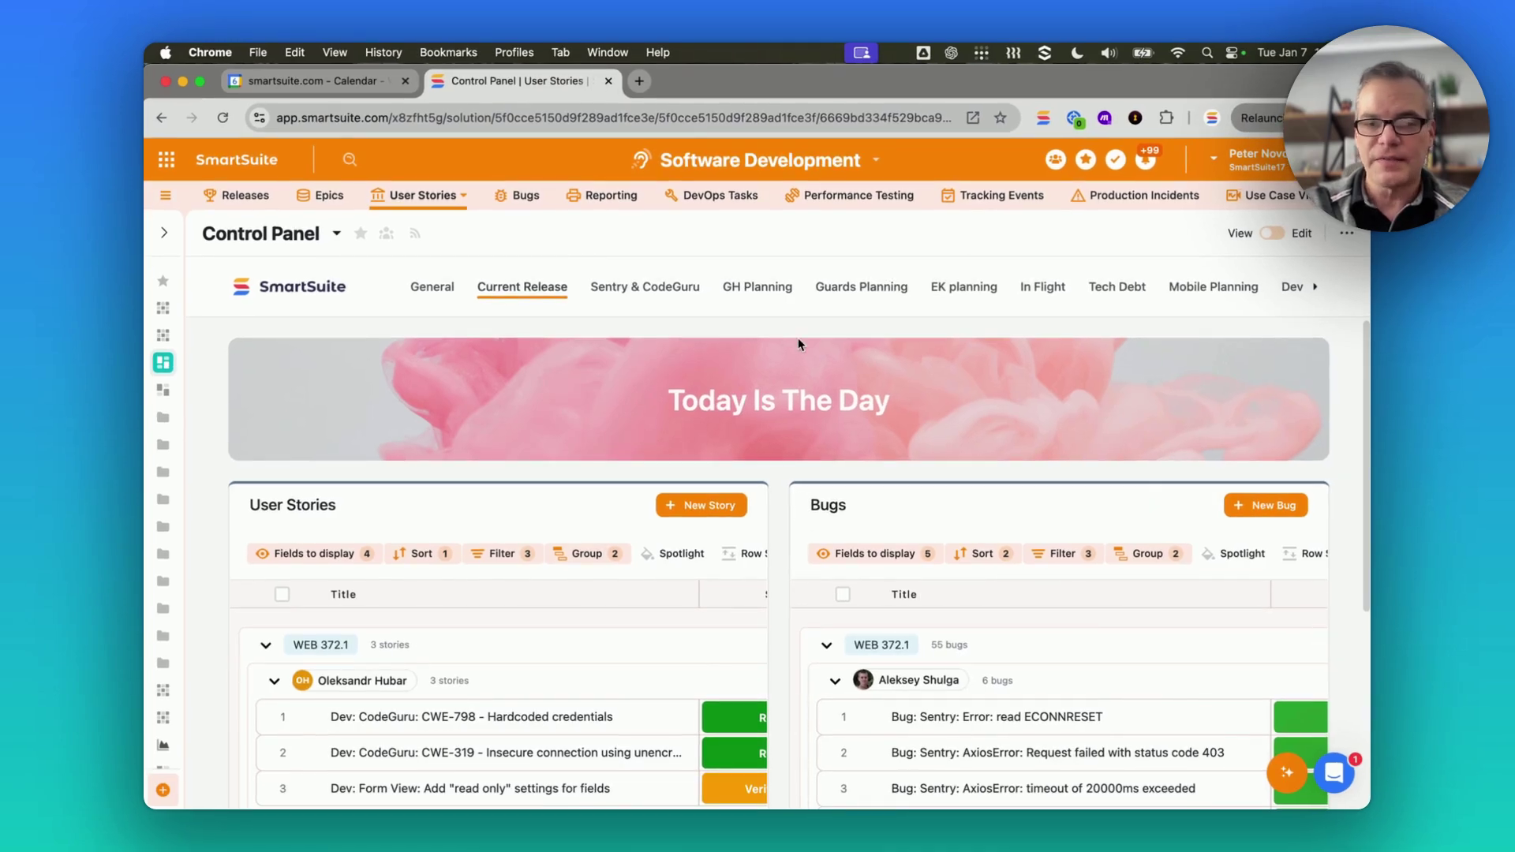
left_click(431, 286)
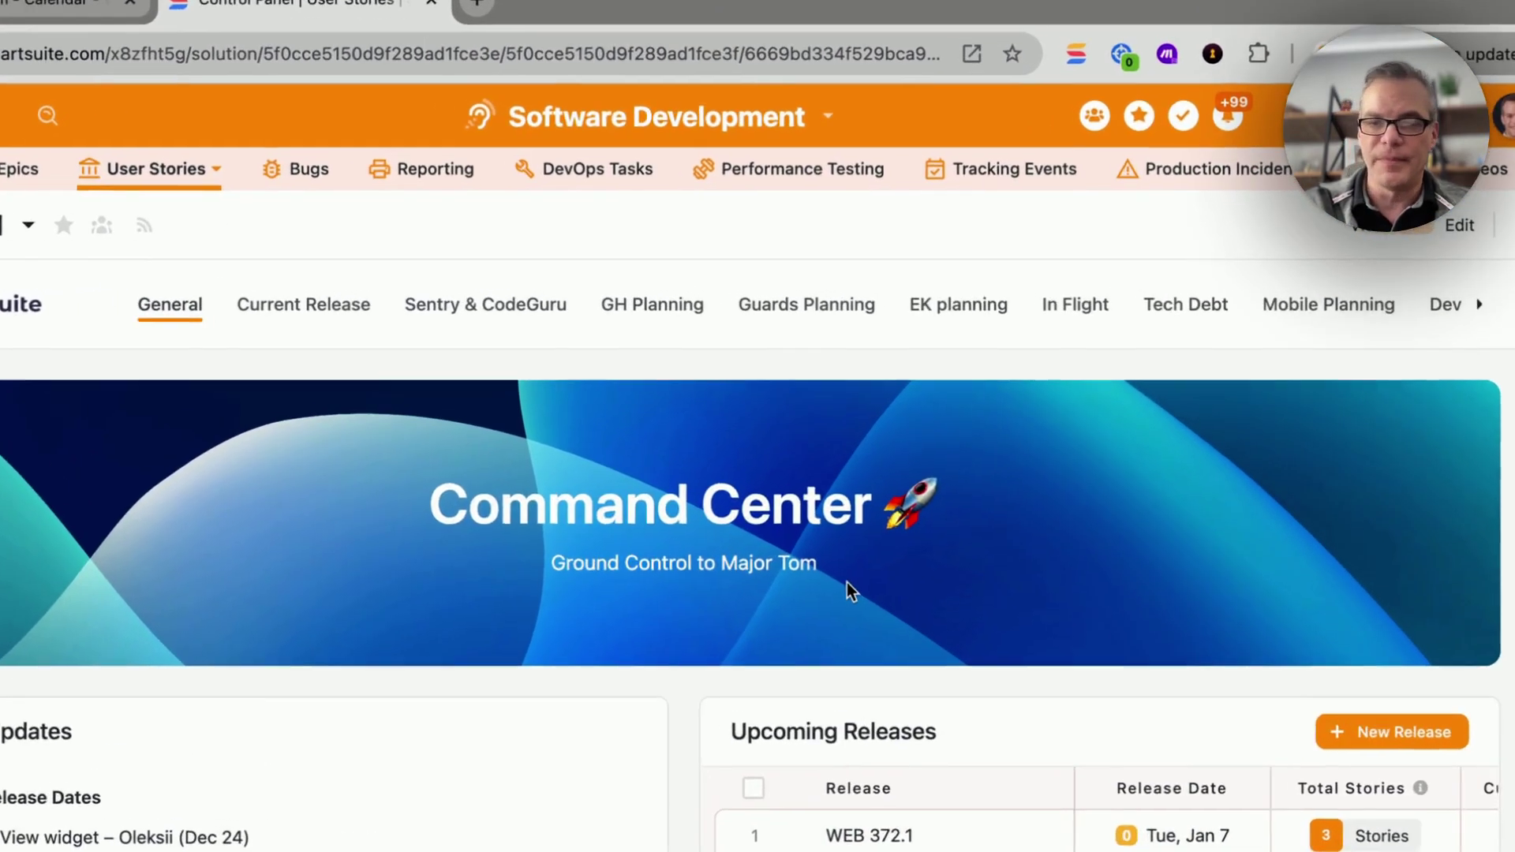
- Return to In Flight and expand the Feature - Scripting / Extensions section into its story table
left_click(1042, 286)
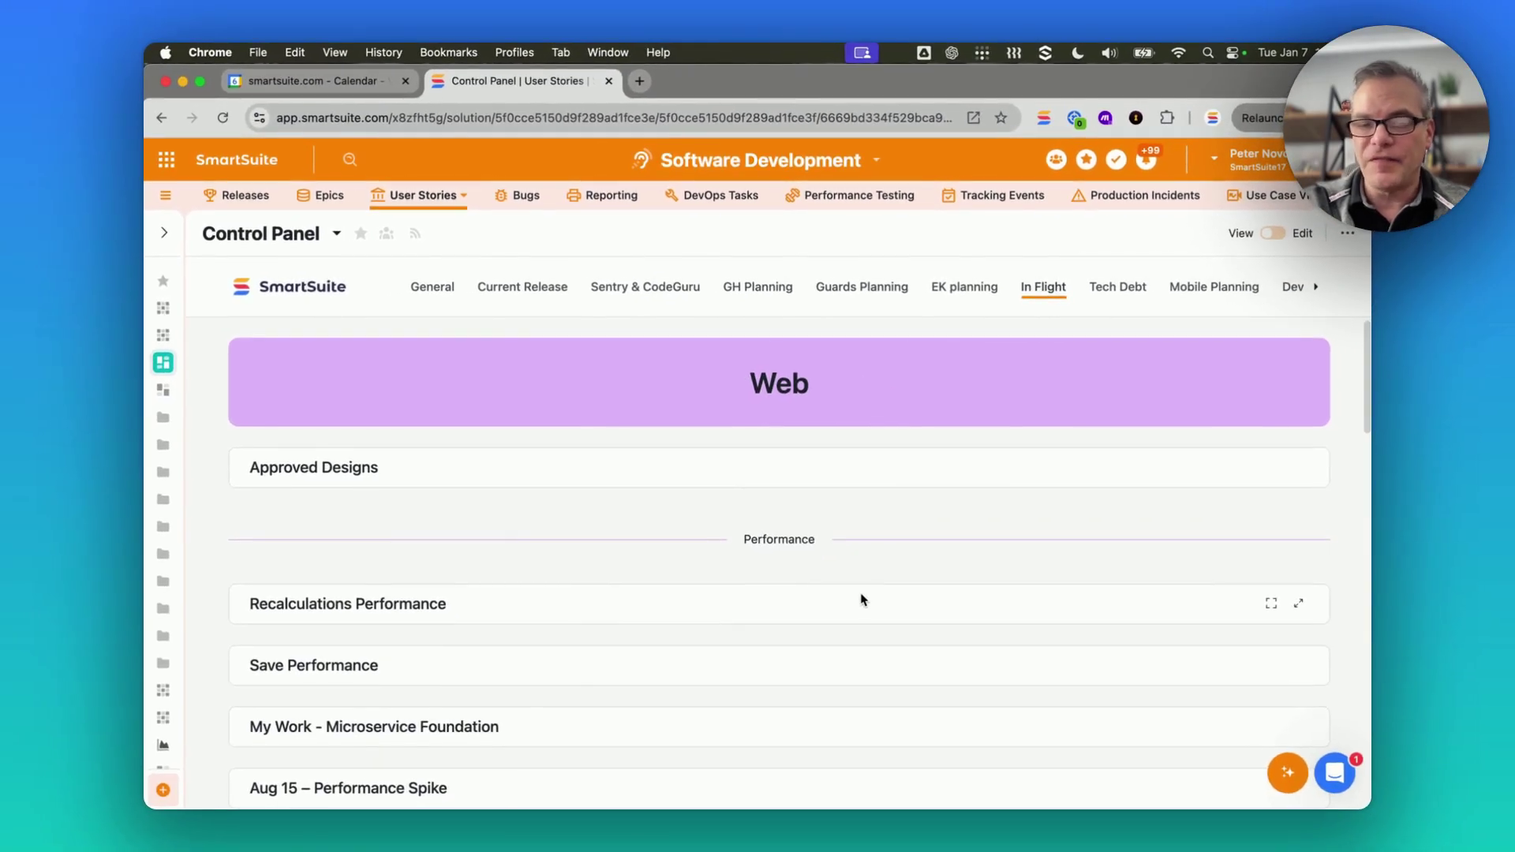
scroll(860, 599, "down", 2)
scroll(860, 600, "down", 15)
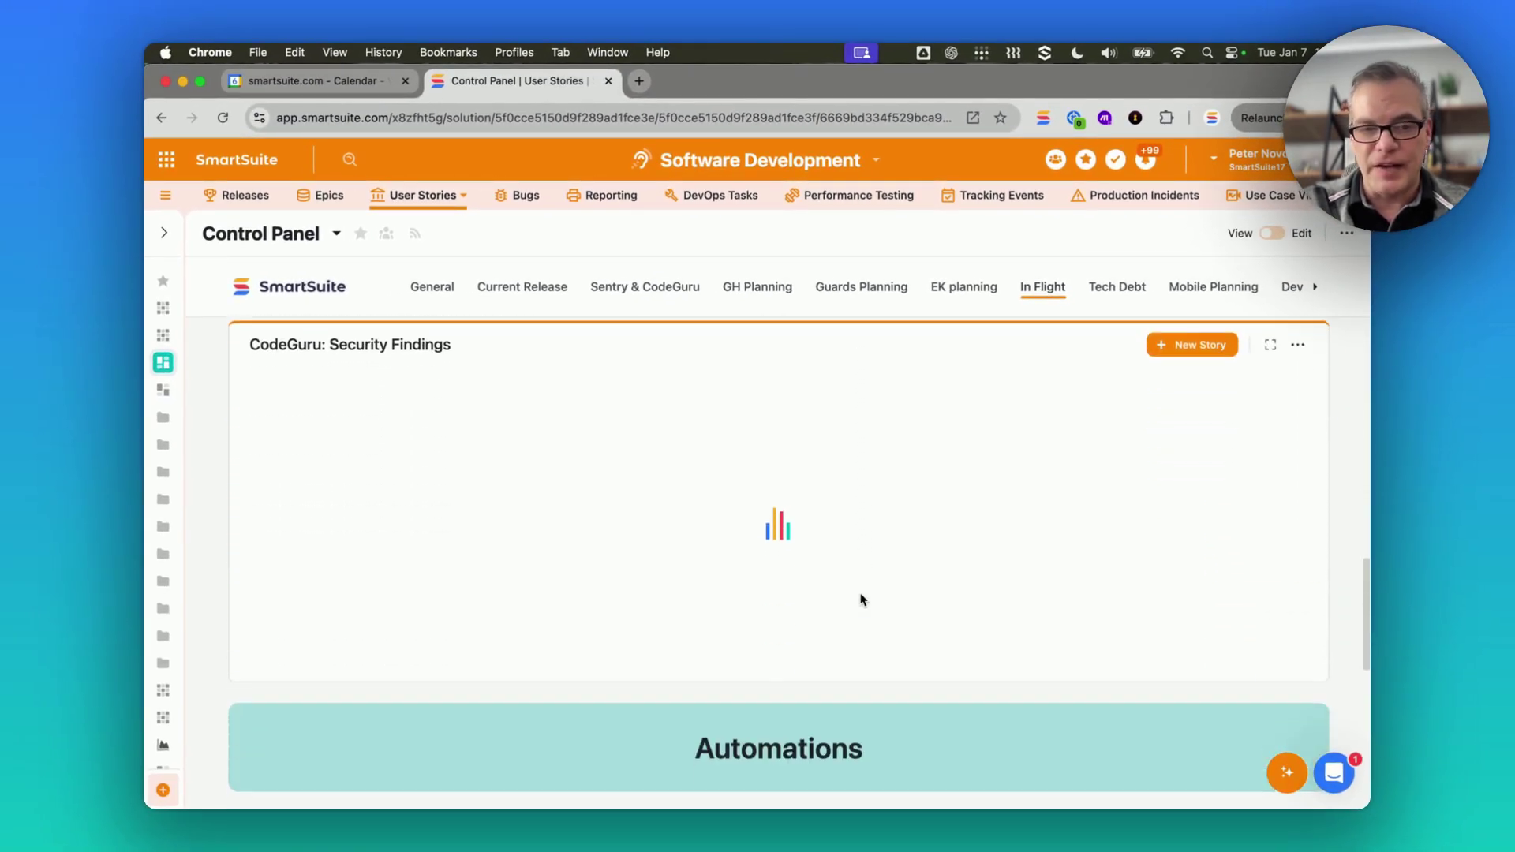
scroll(862, 599, "down", 5)
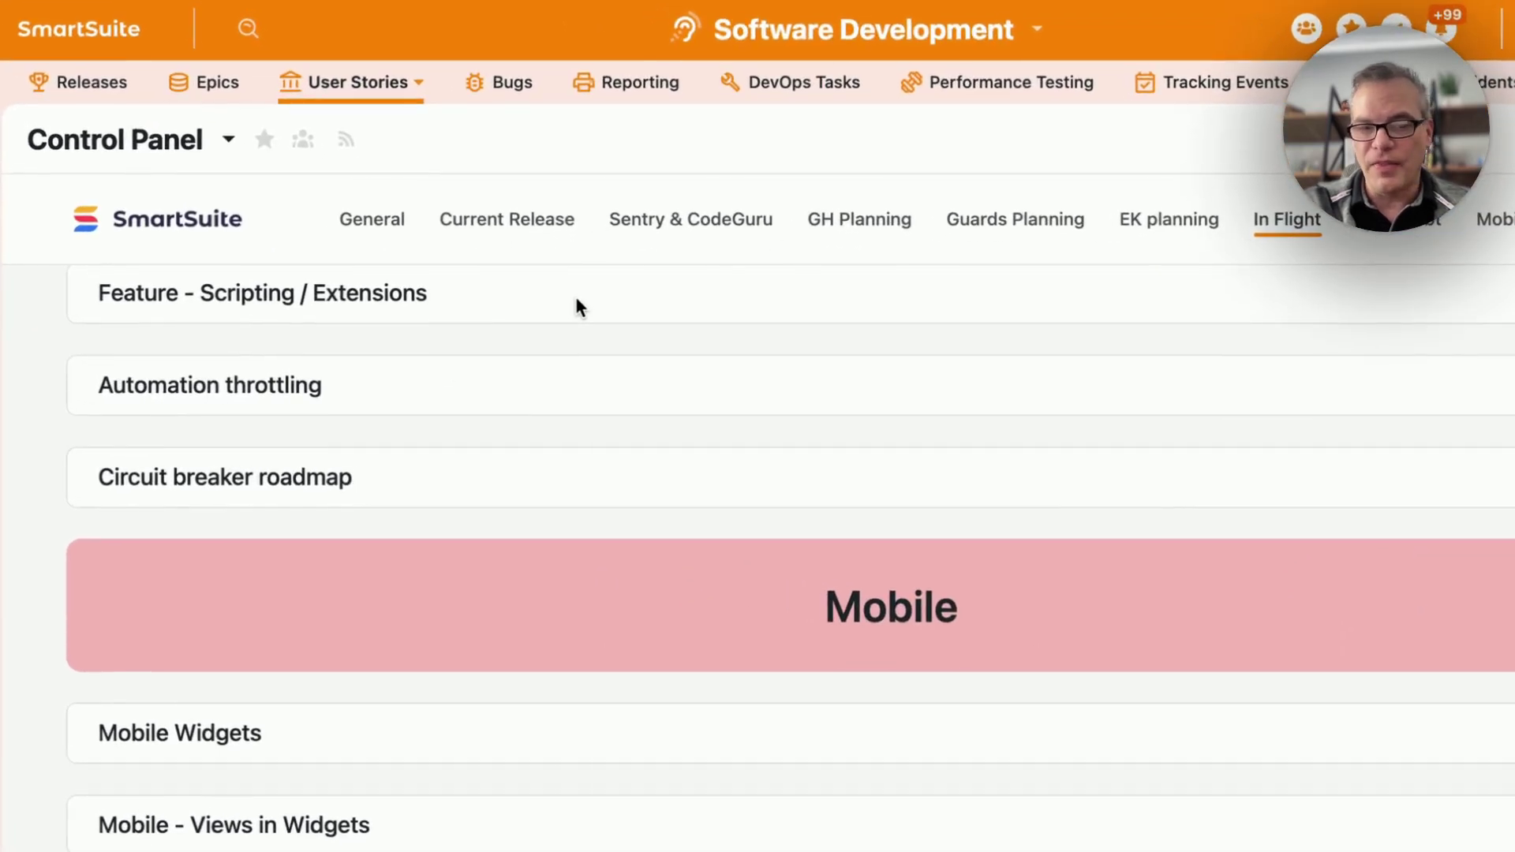
left_click(371, 313)
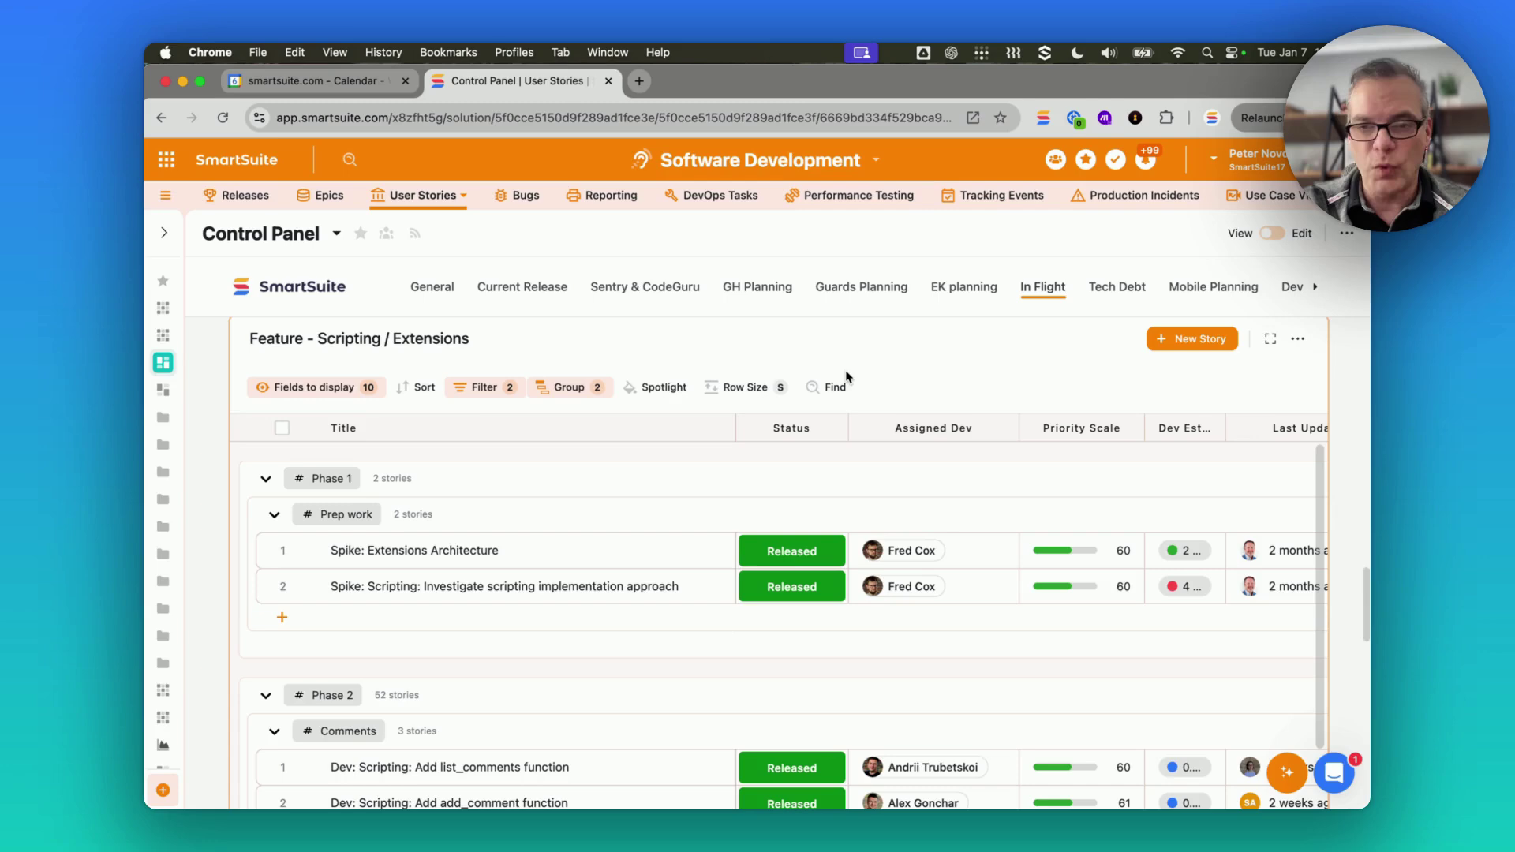
- Show the Scripting / Extensions stories full-page and scroll to the Views group of 5 stories
left_click(1270, 338)
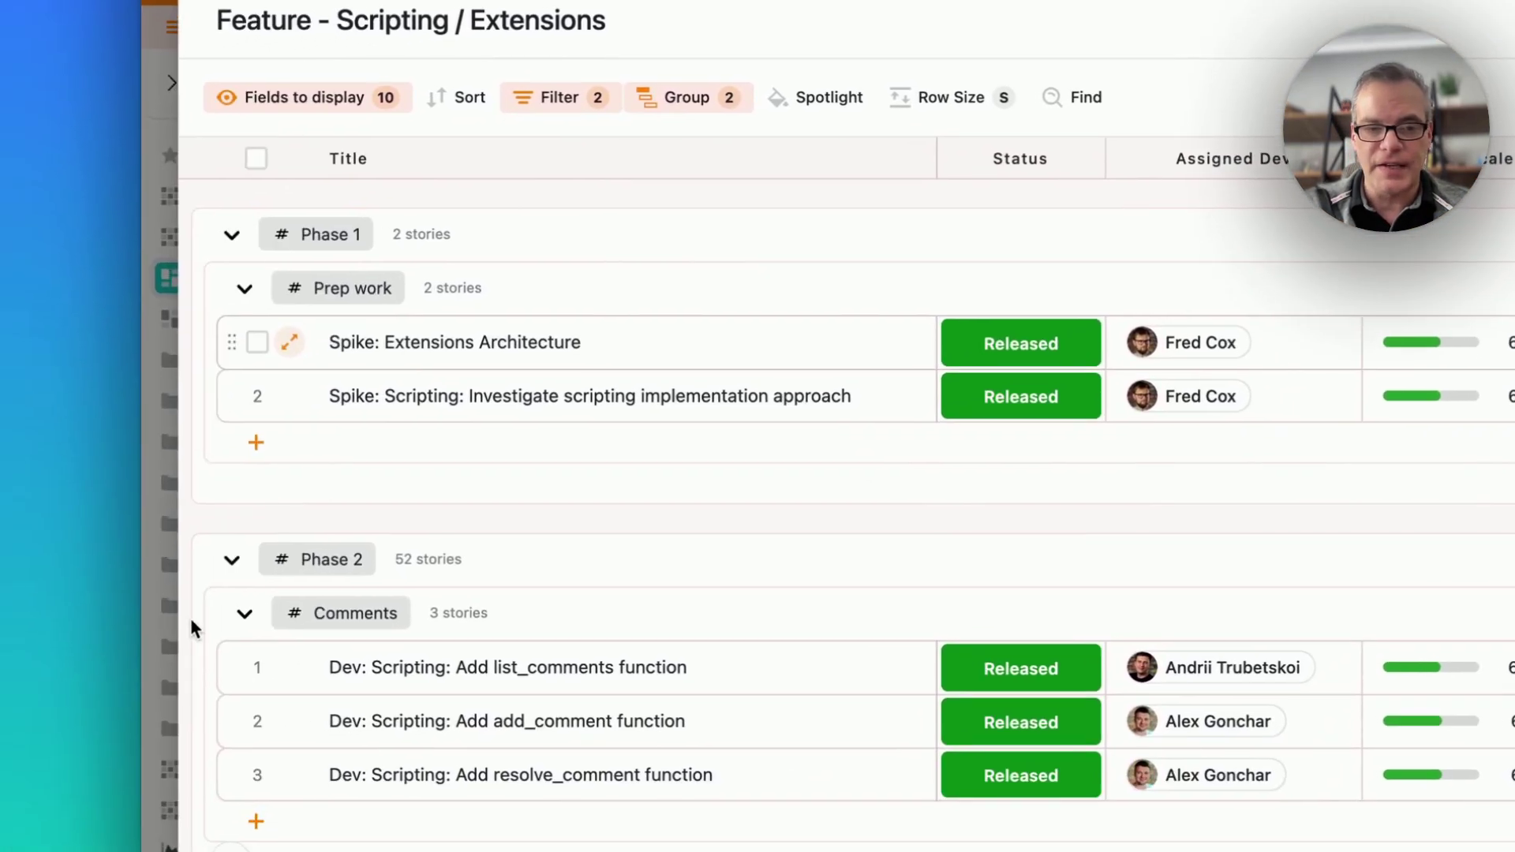
scroll(534, 576, "down", 10)
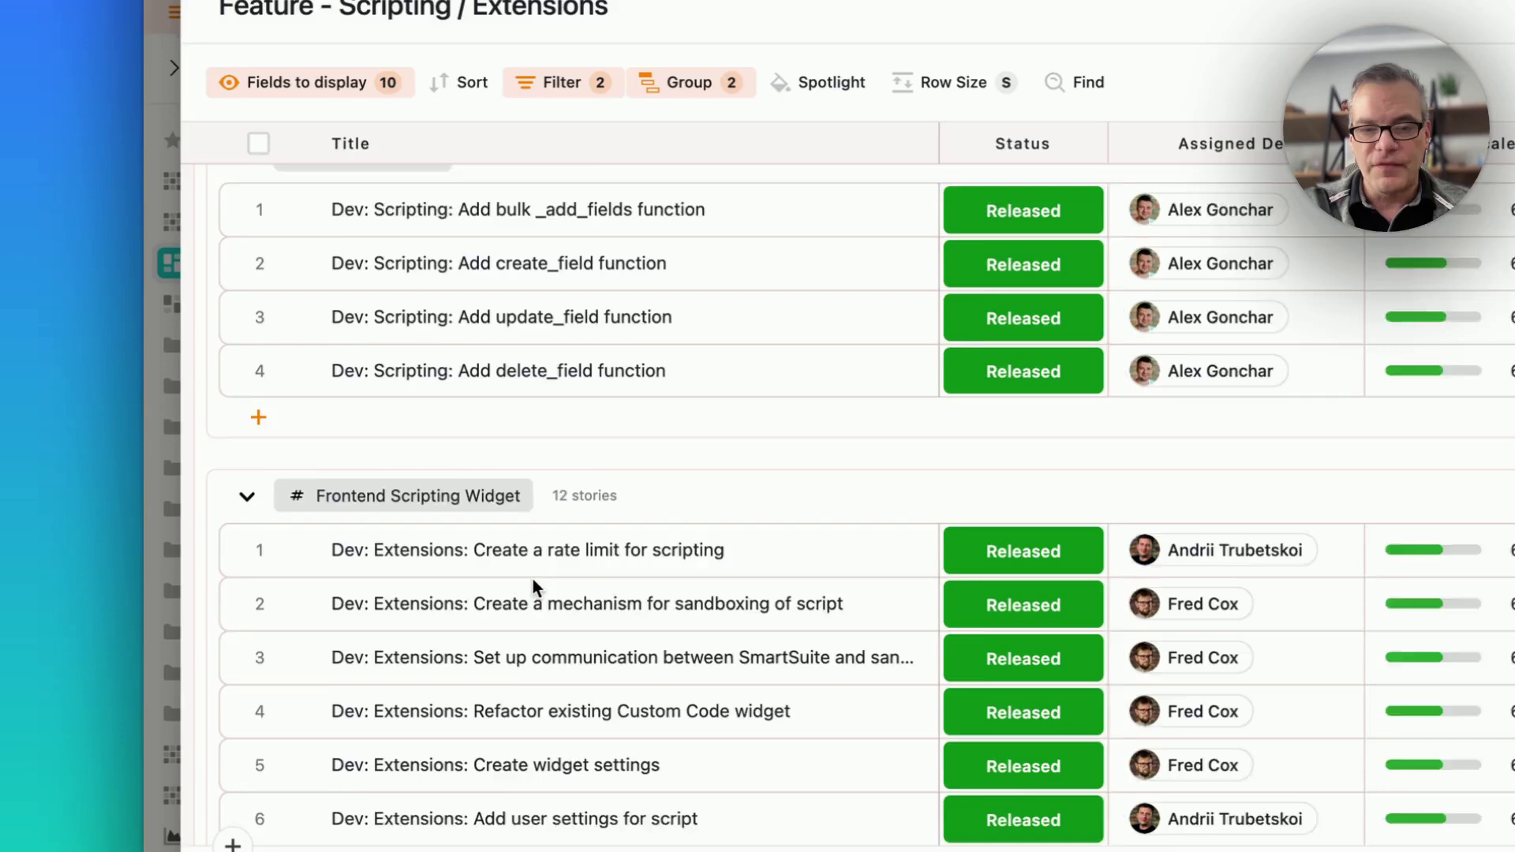
scroll(439, 580, "down", 15)
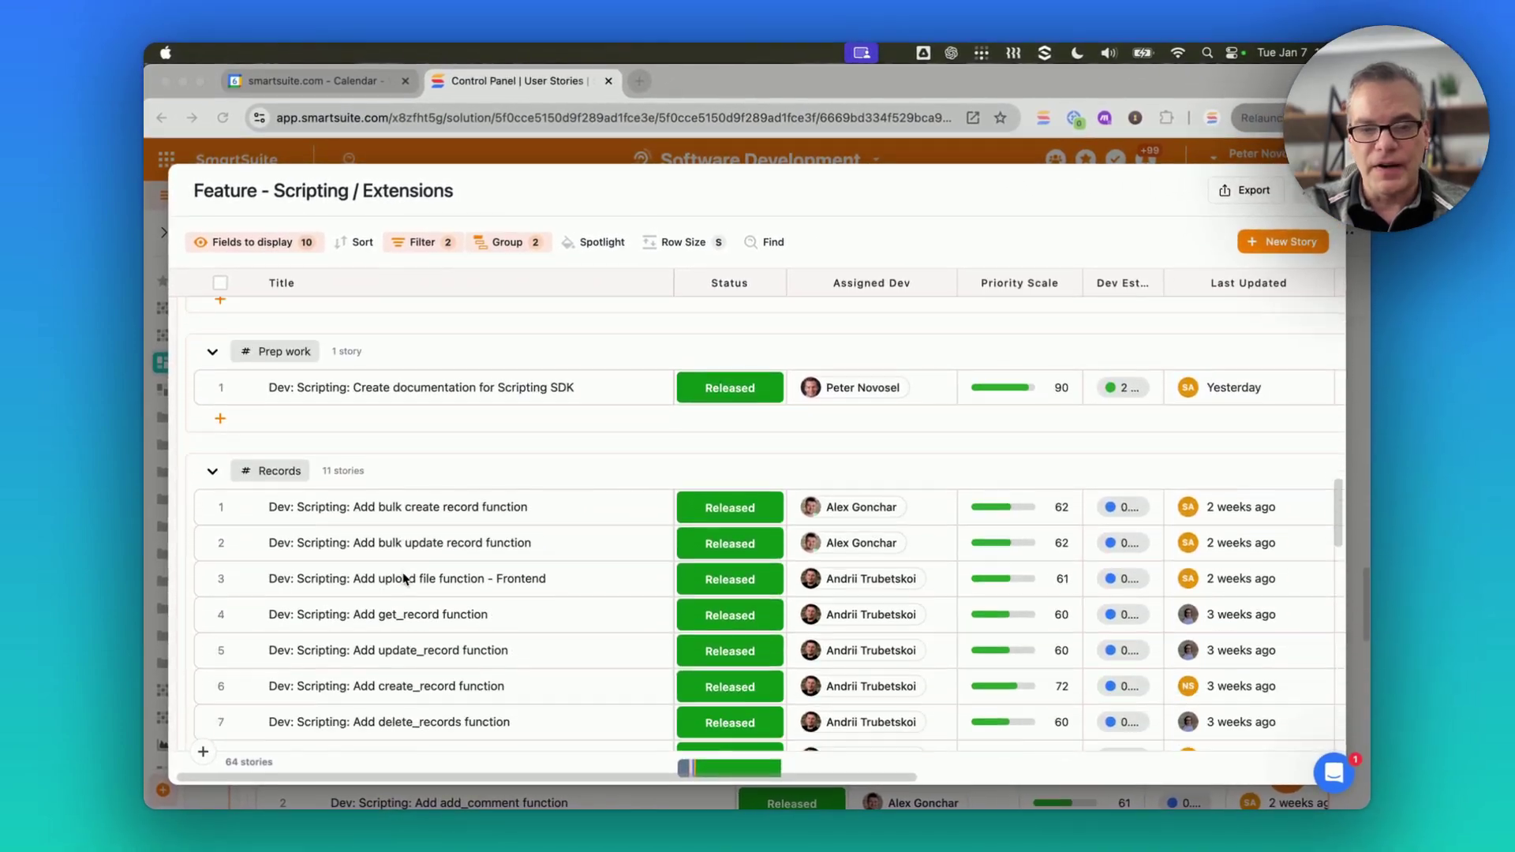
scroll(404, 578, "down", 8)
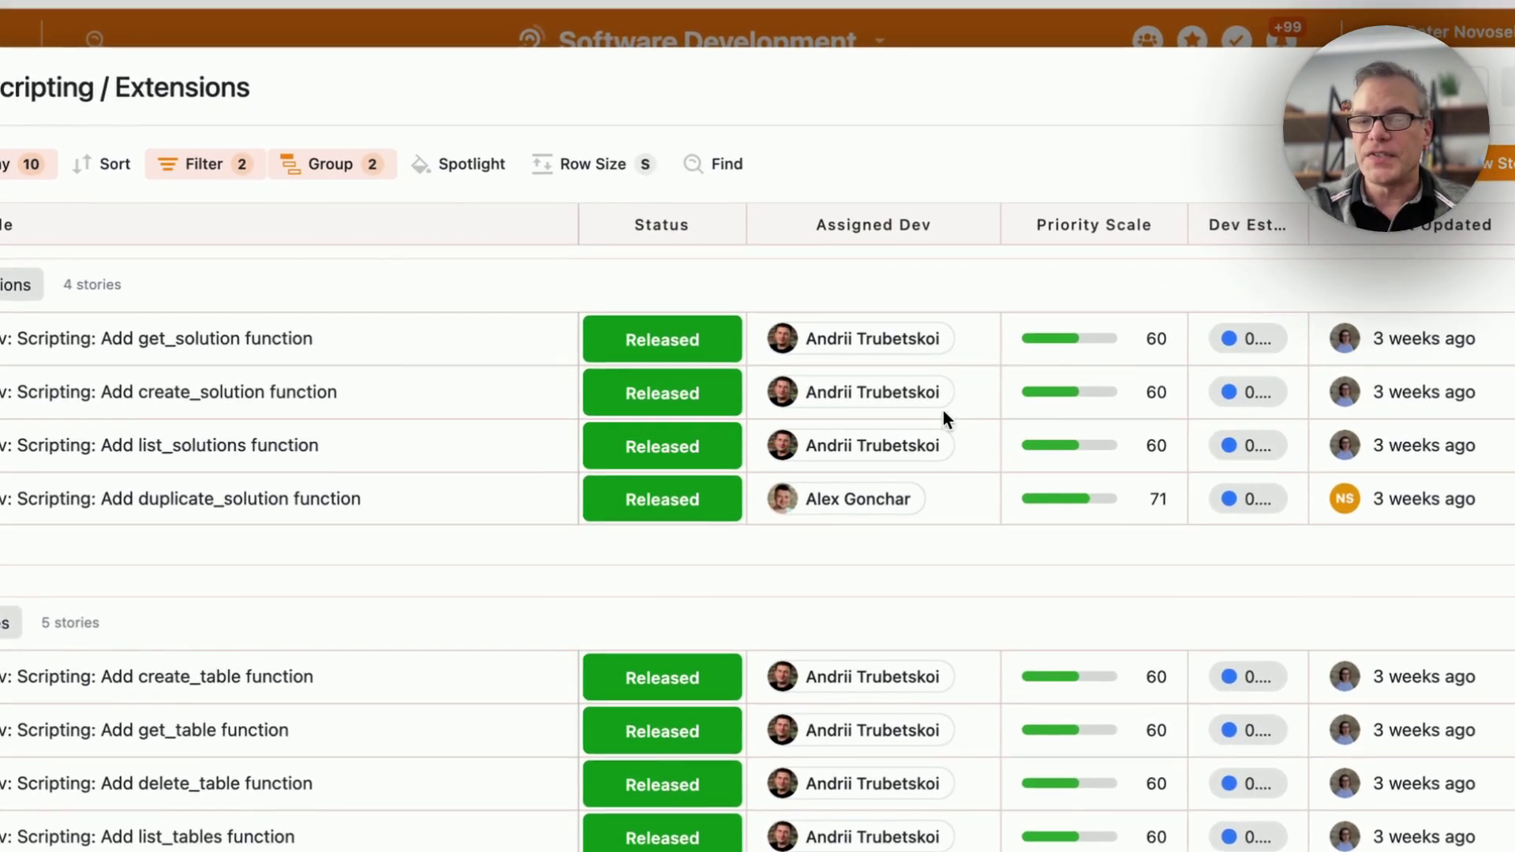
scroll(416, 497, "down", 5)
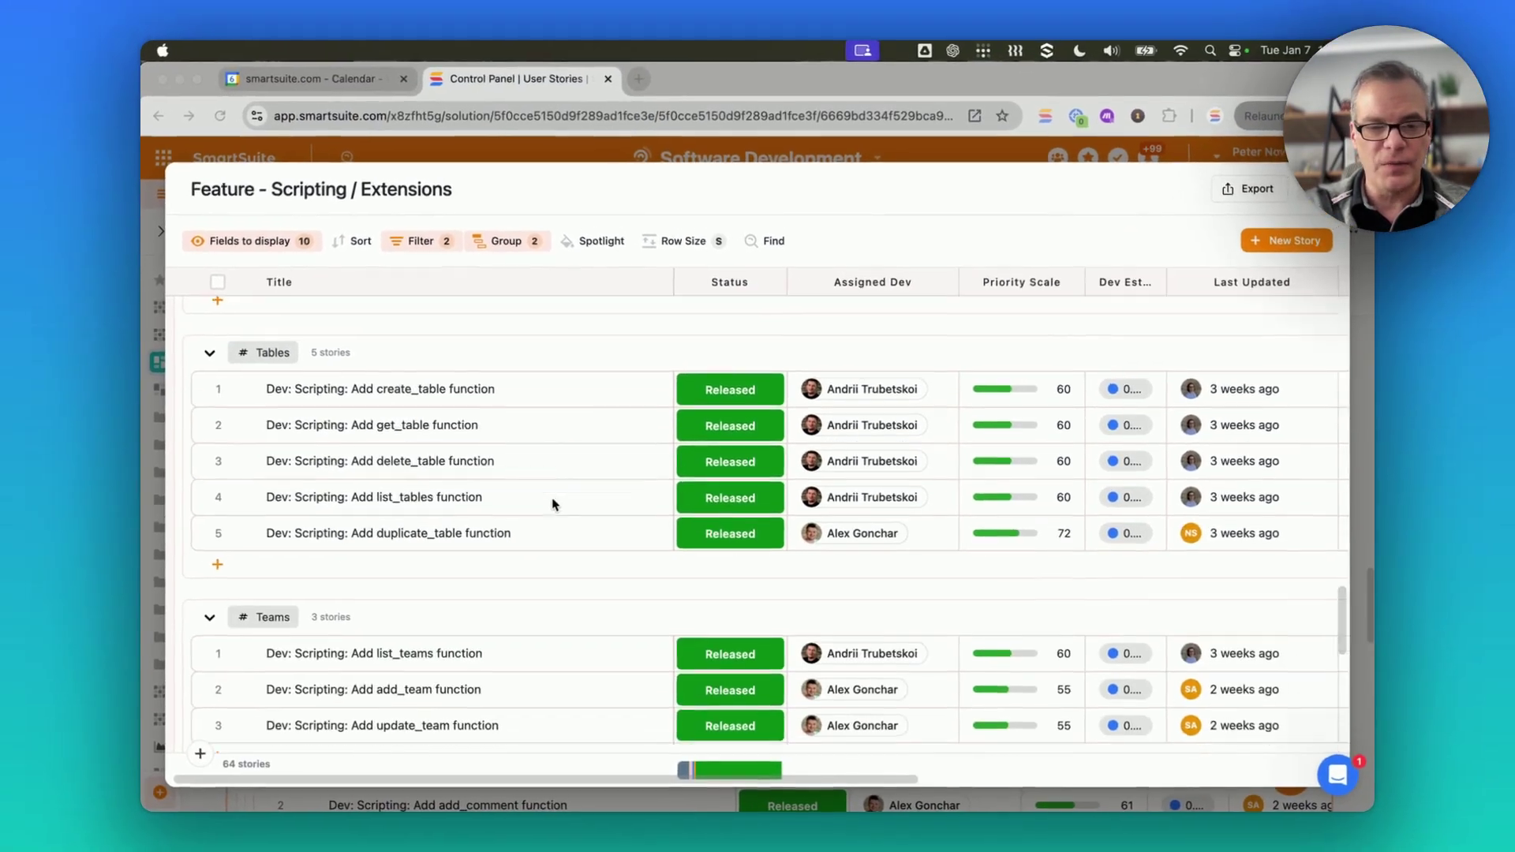
scroll(552, 505, "down", 15)
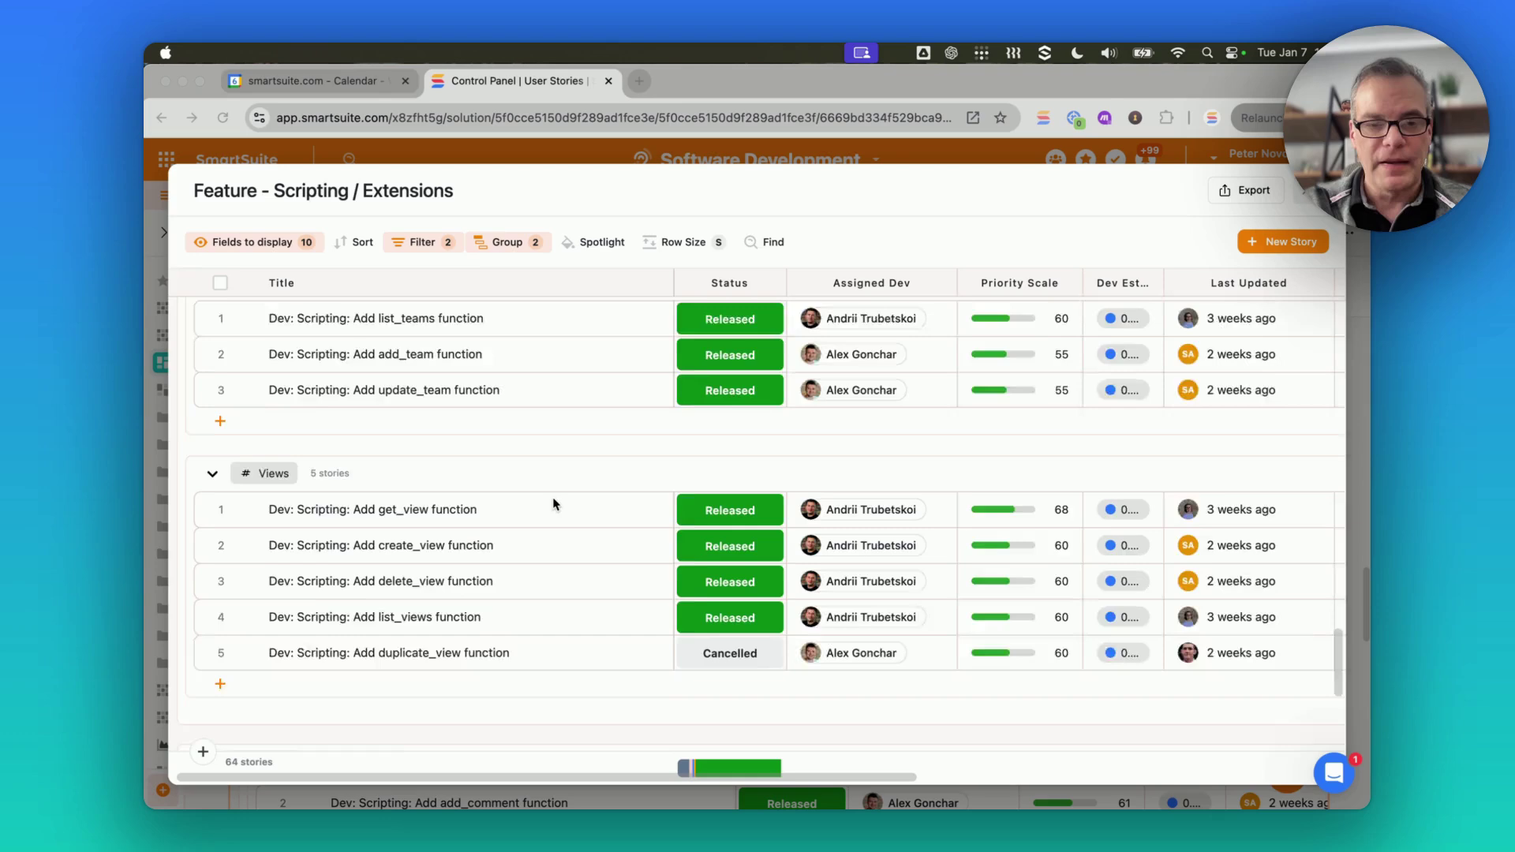
scroll(555, 503, "up", 5)
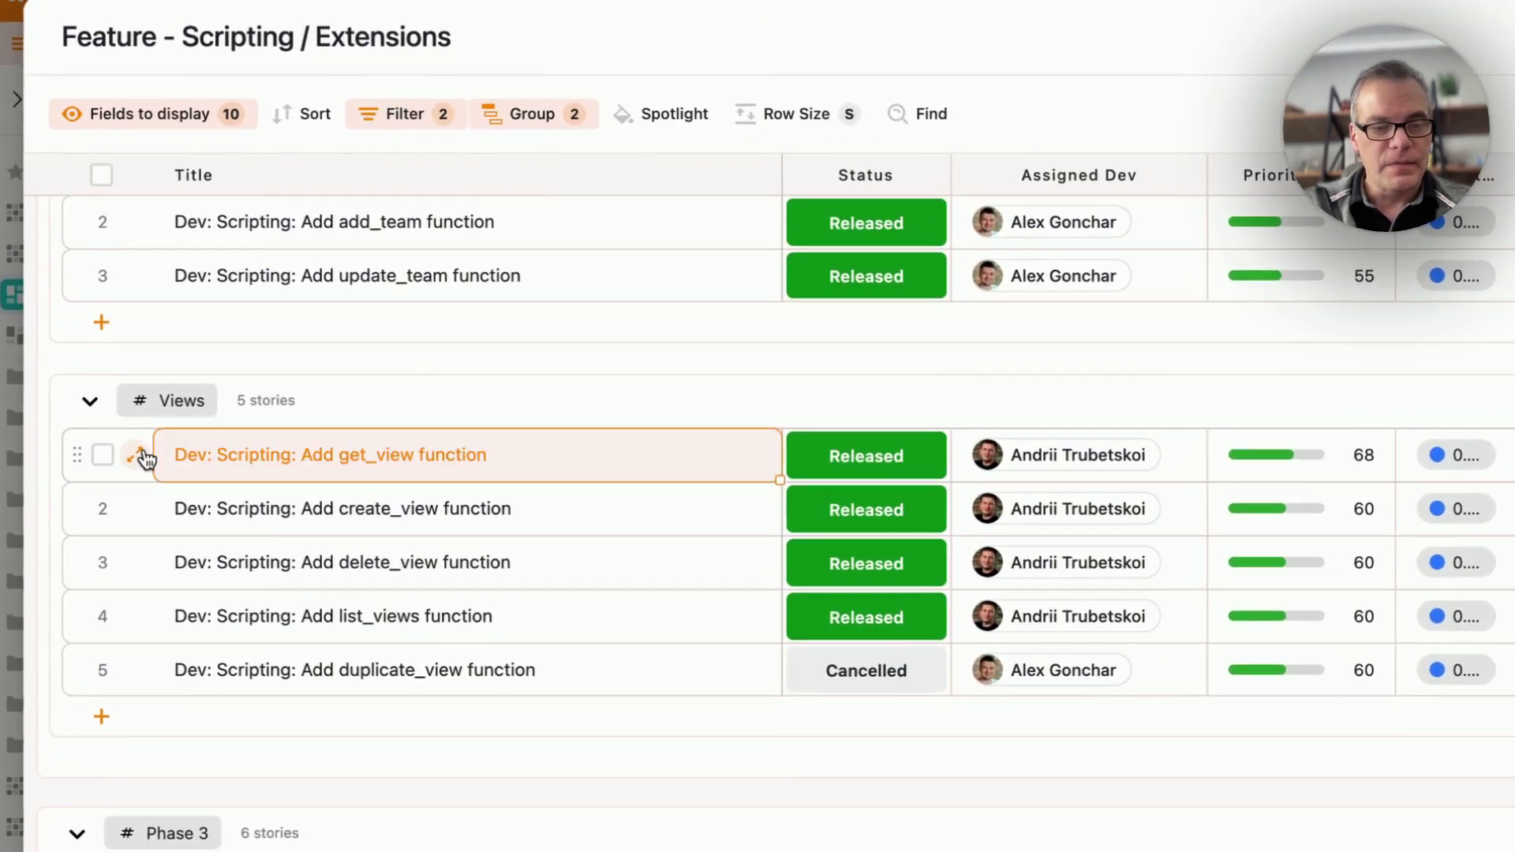
- Open the 'Dev: Scripting: Add get_view function' story and read its fields and get_view script description
left_click(140, 455)
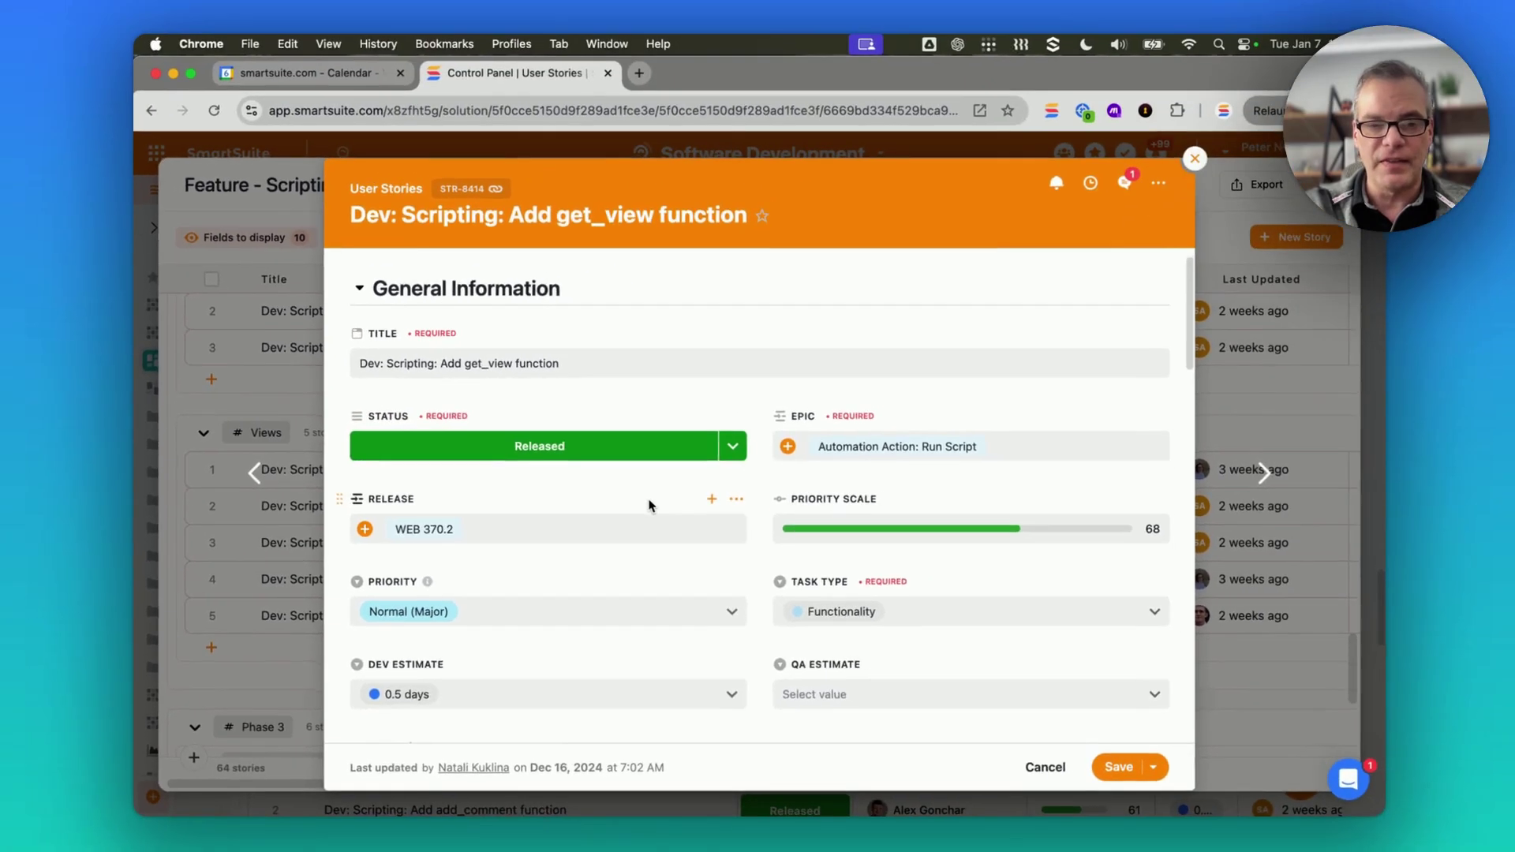
scroll(700, 472, "down", 5)
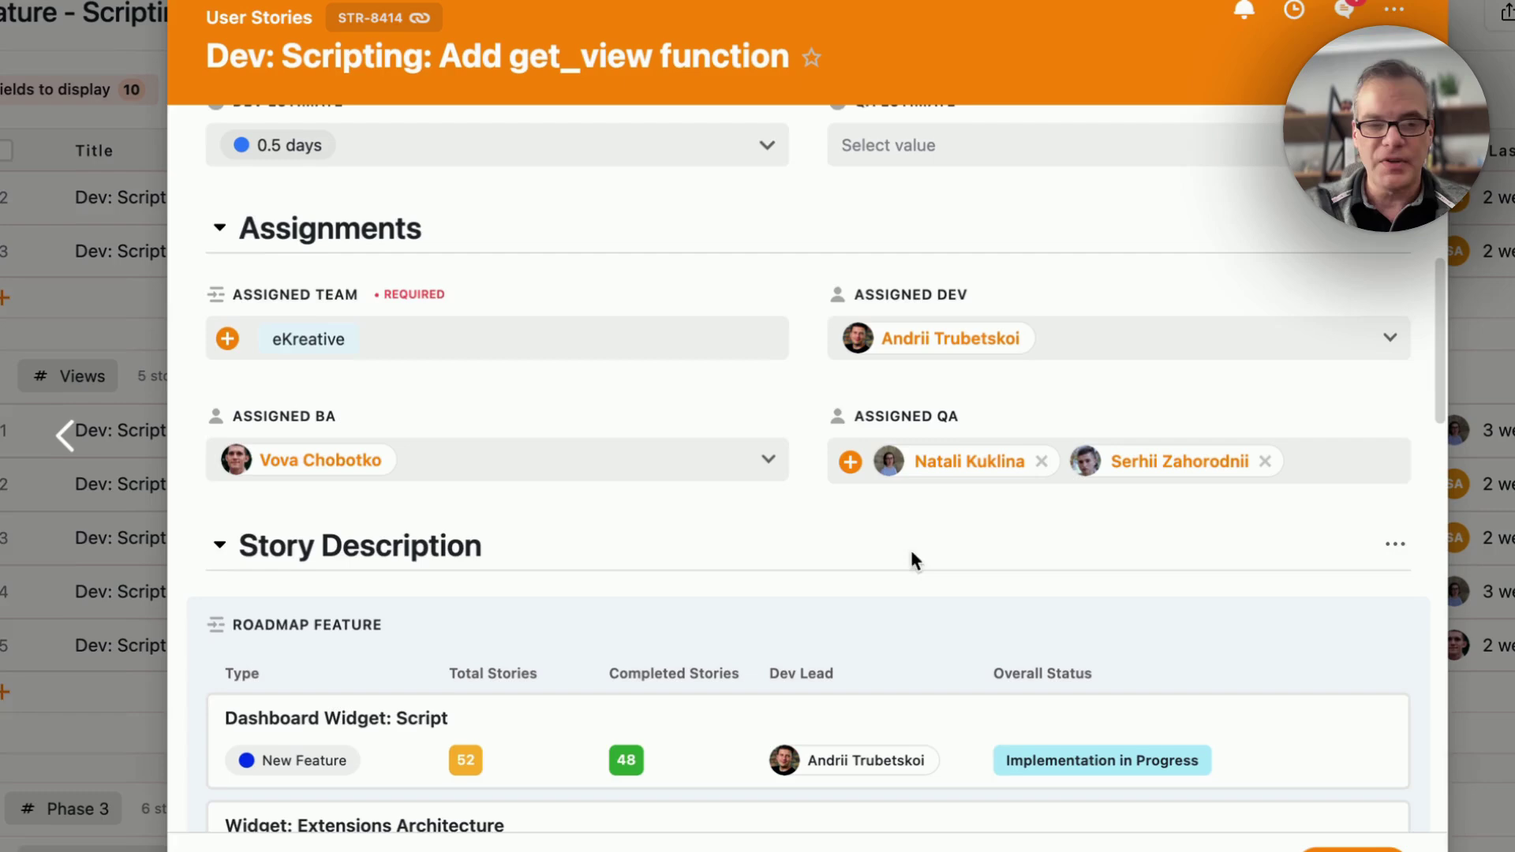
scroll(555, 568, "down", 3)
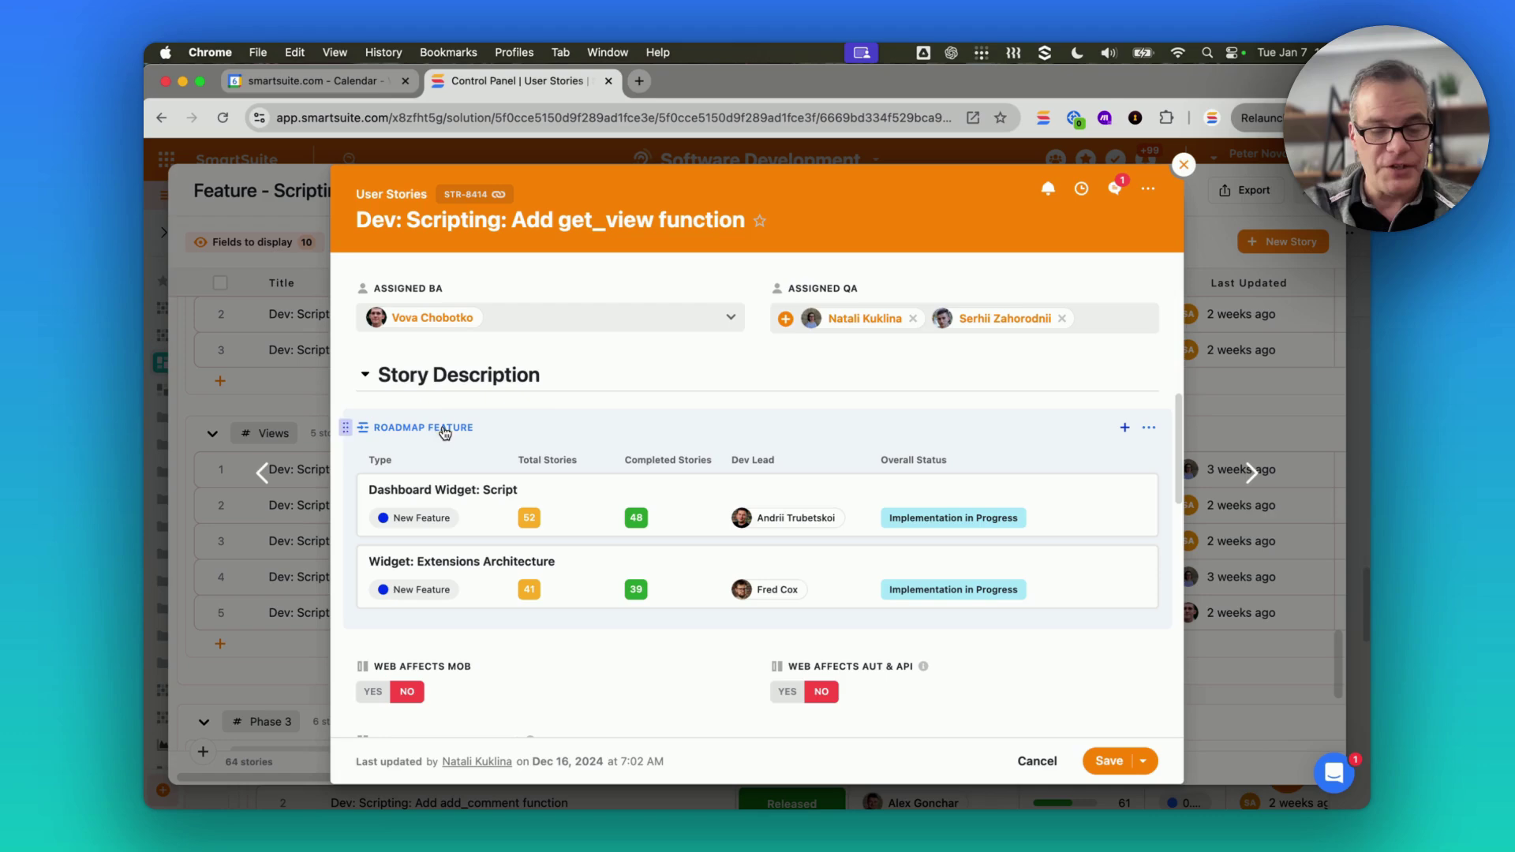
scroll(564, 422, "down", 5)
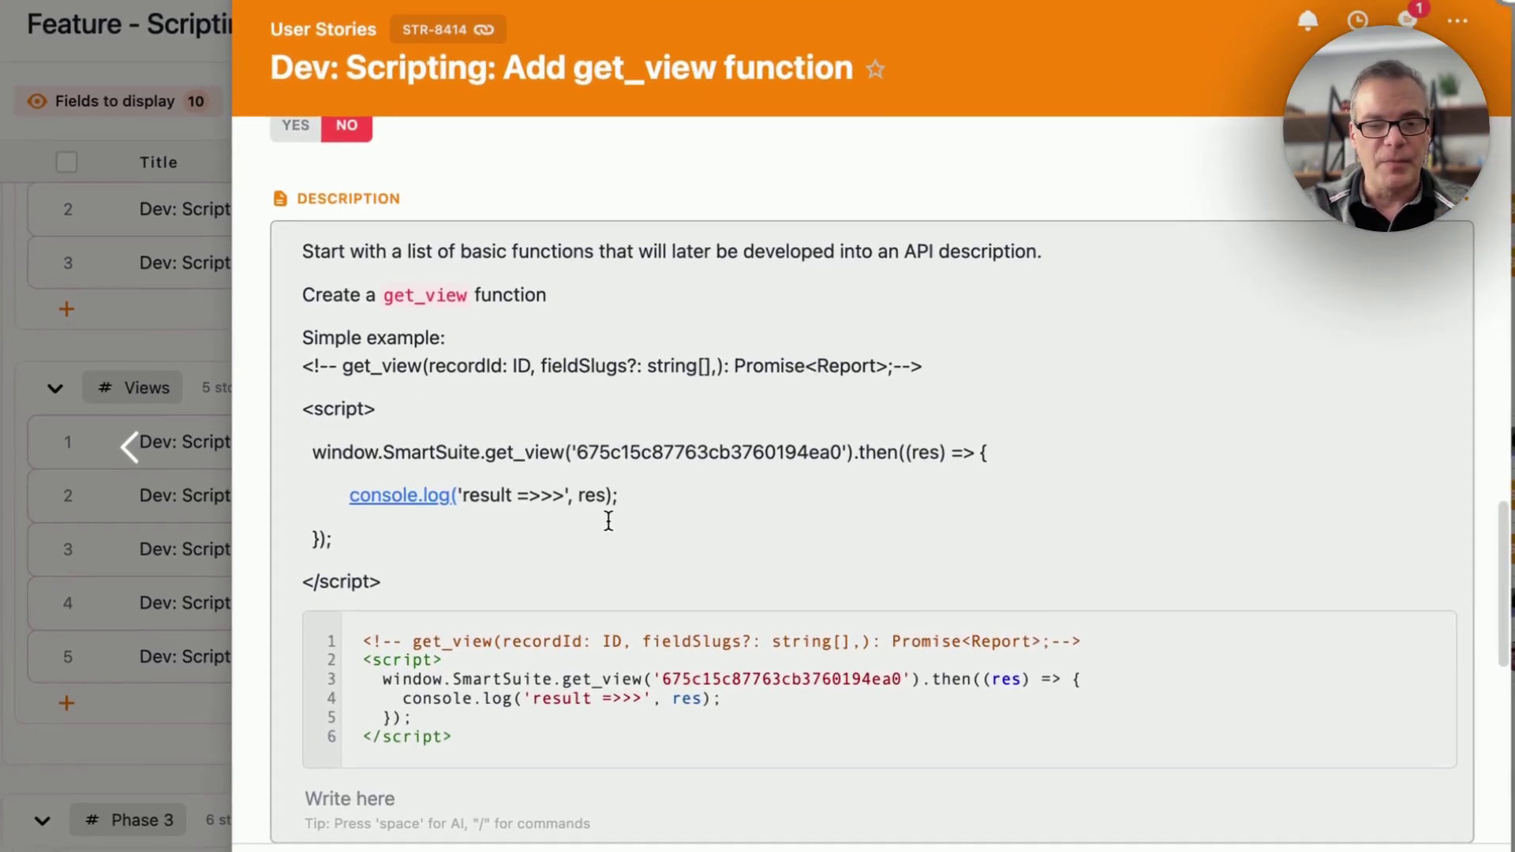
scroll(688, 627, "down", 1)
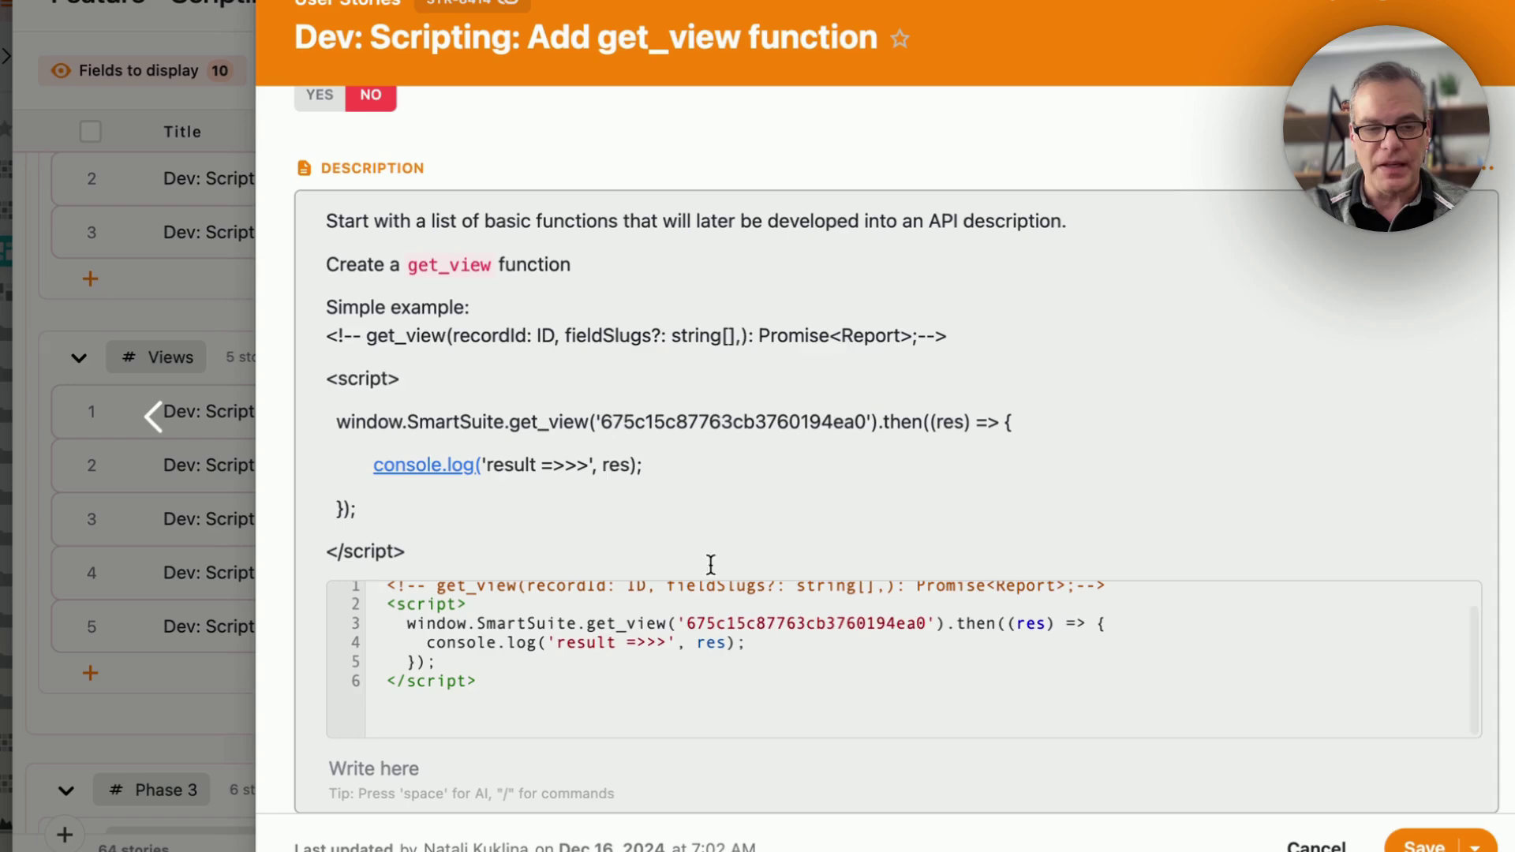
scroll(760, 475, "up", 2)
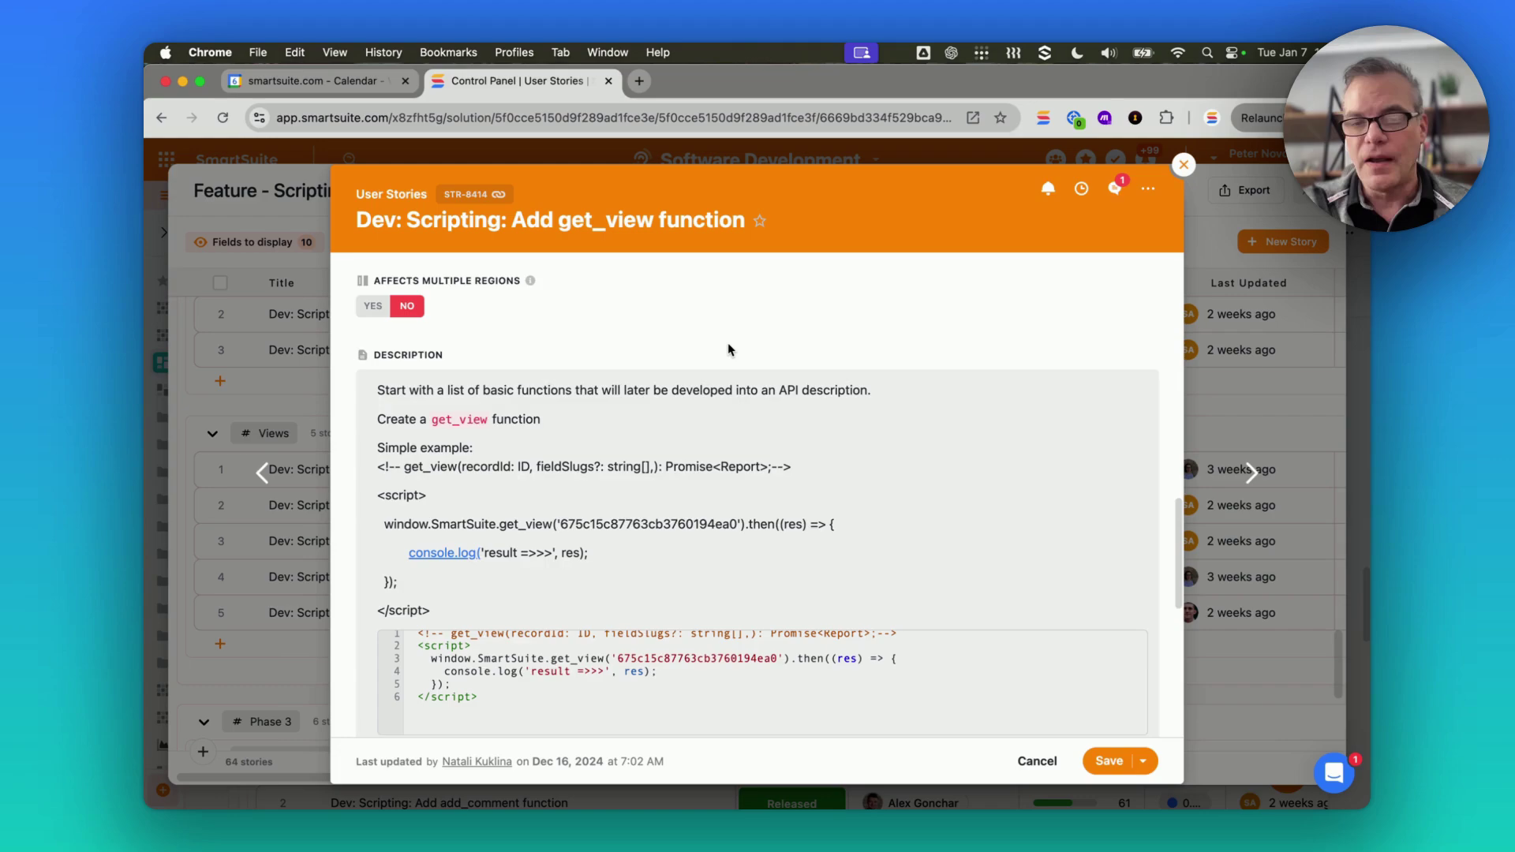
scroll(728, 343, "up", 5)
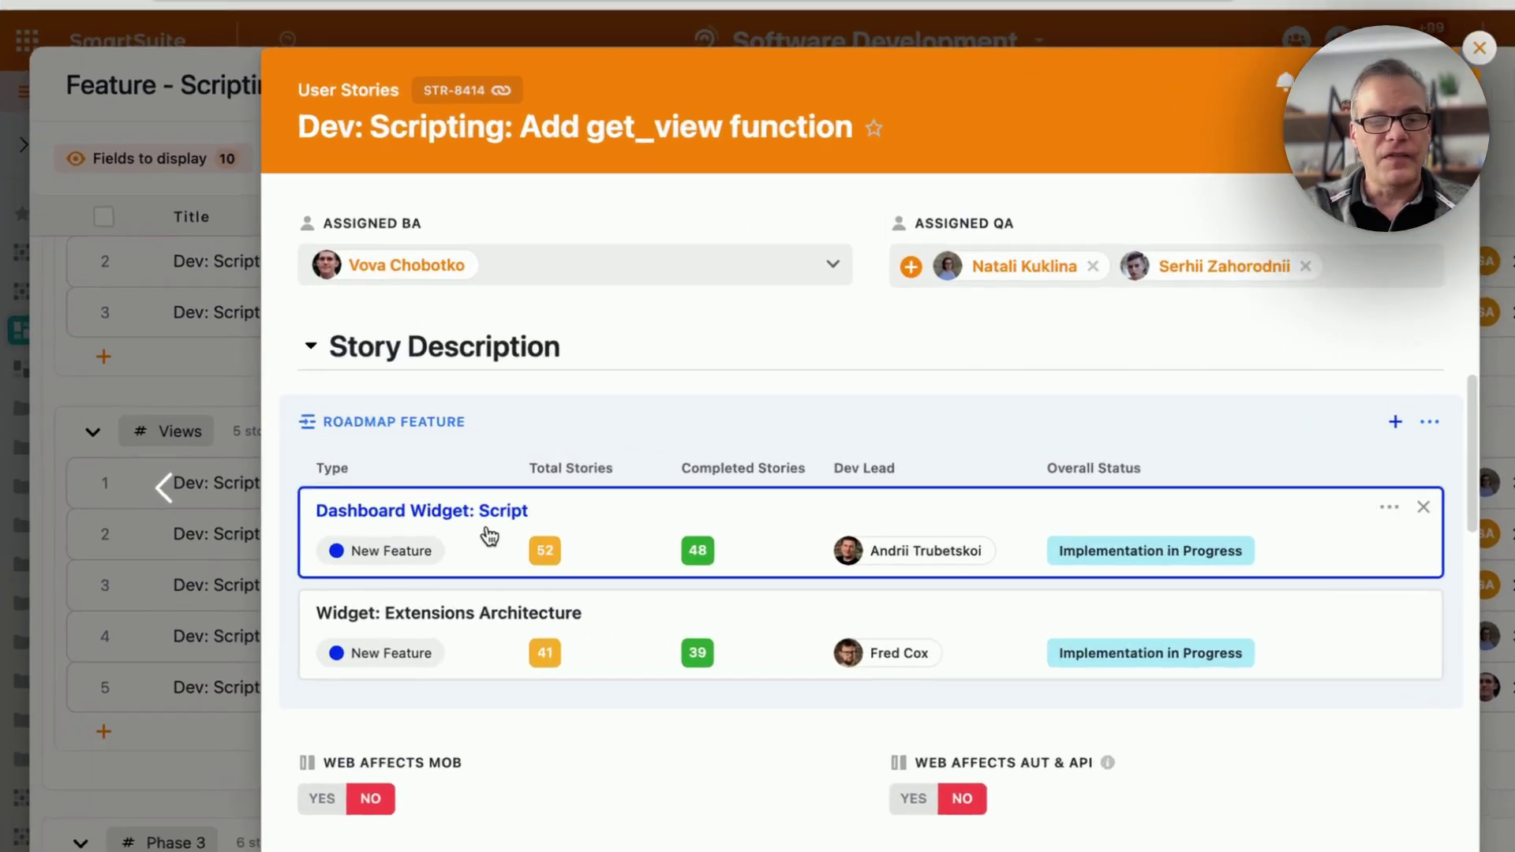
- Open the linked 'Dashboard Widget: Script' roadmap feature record and scroll through it
left_click(490, 535)
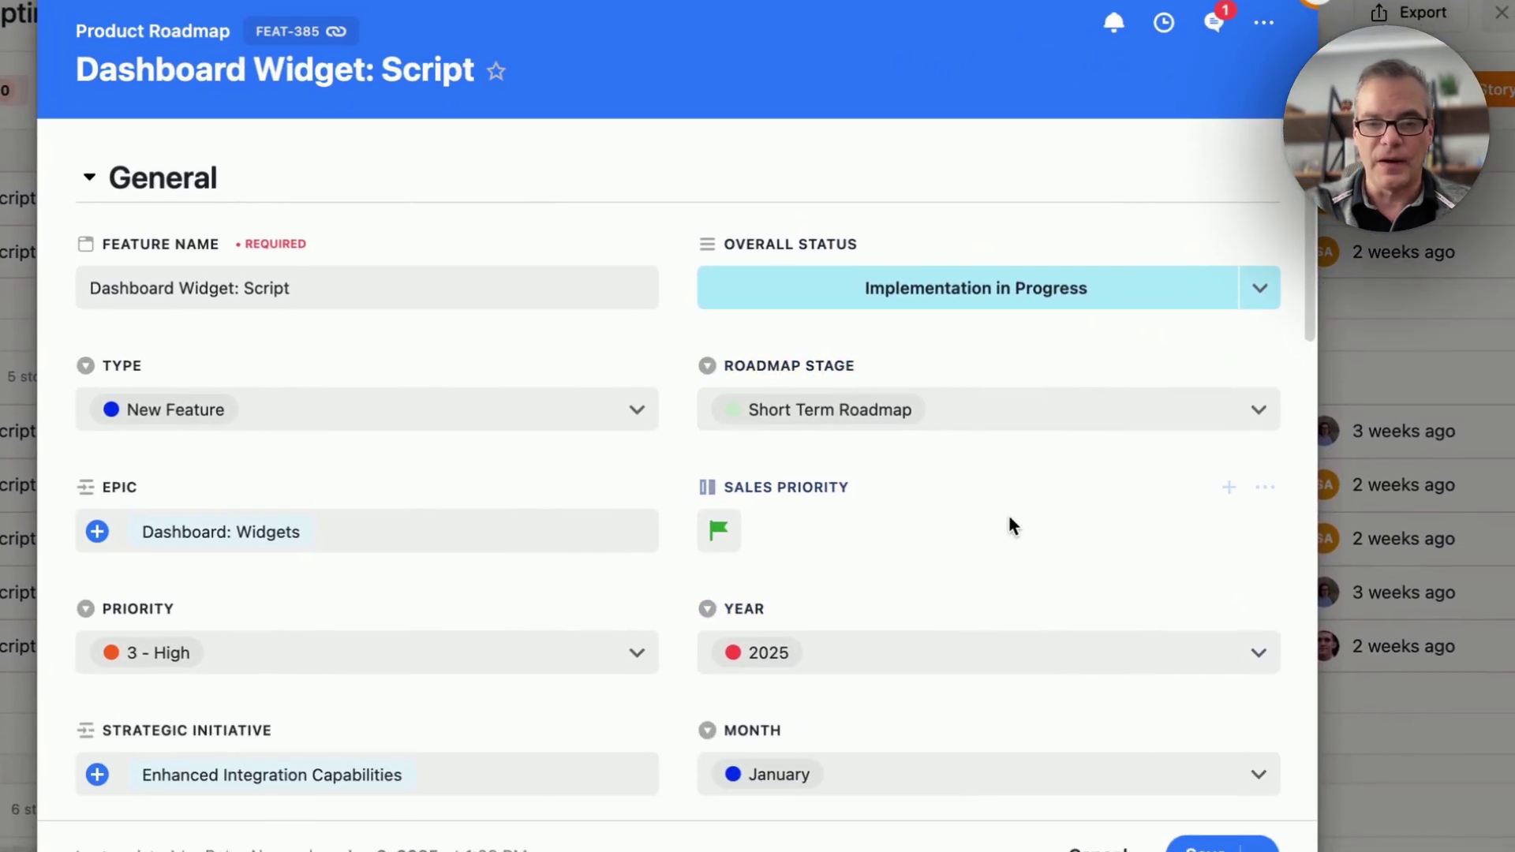
scroll(1005, 510, "down", 1)
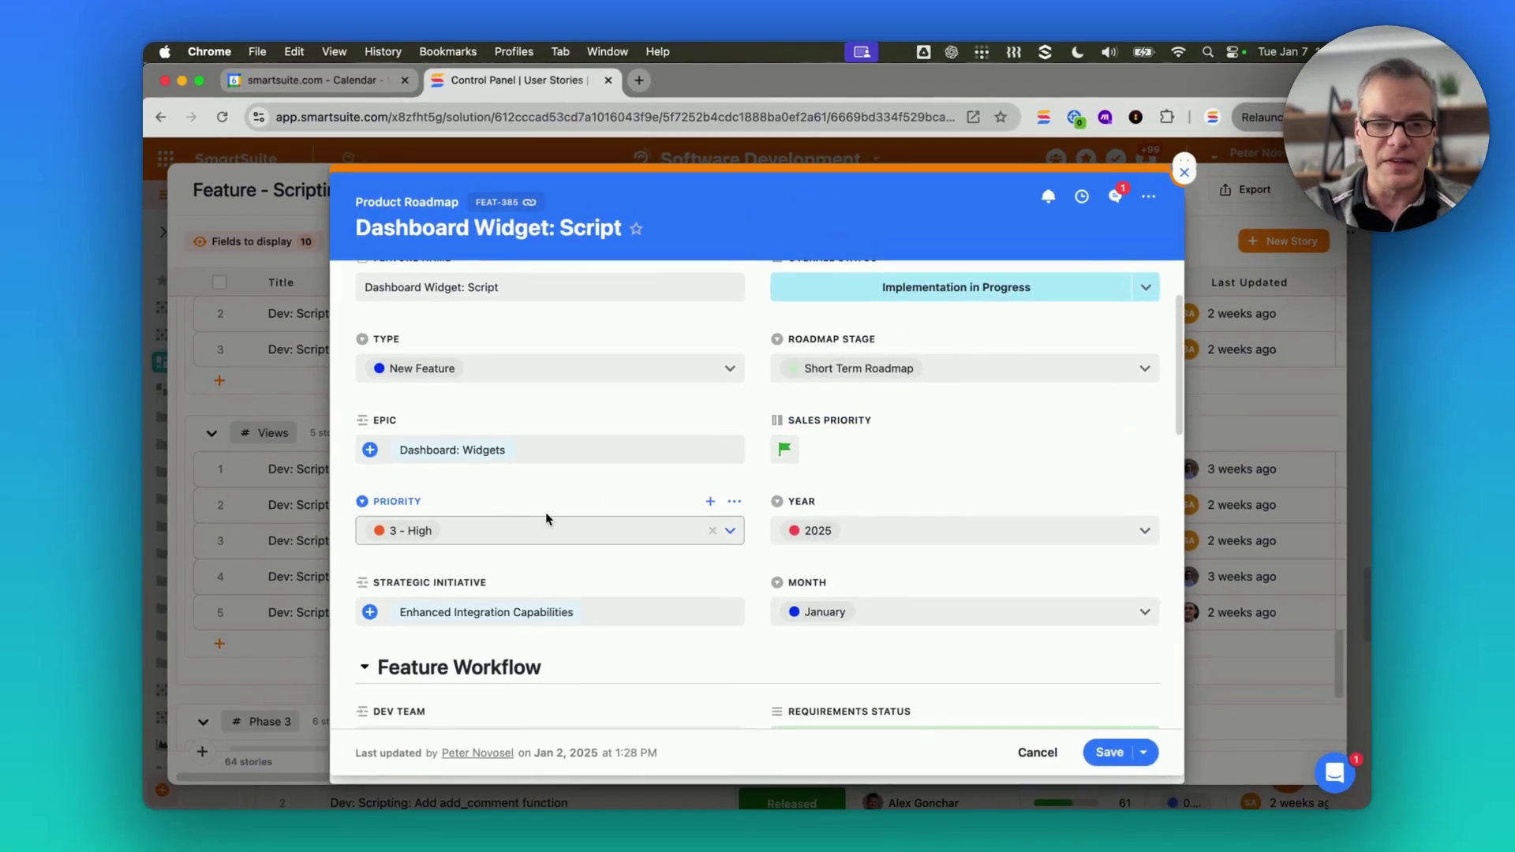
scroll(650, 595, "down", 3)
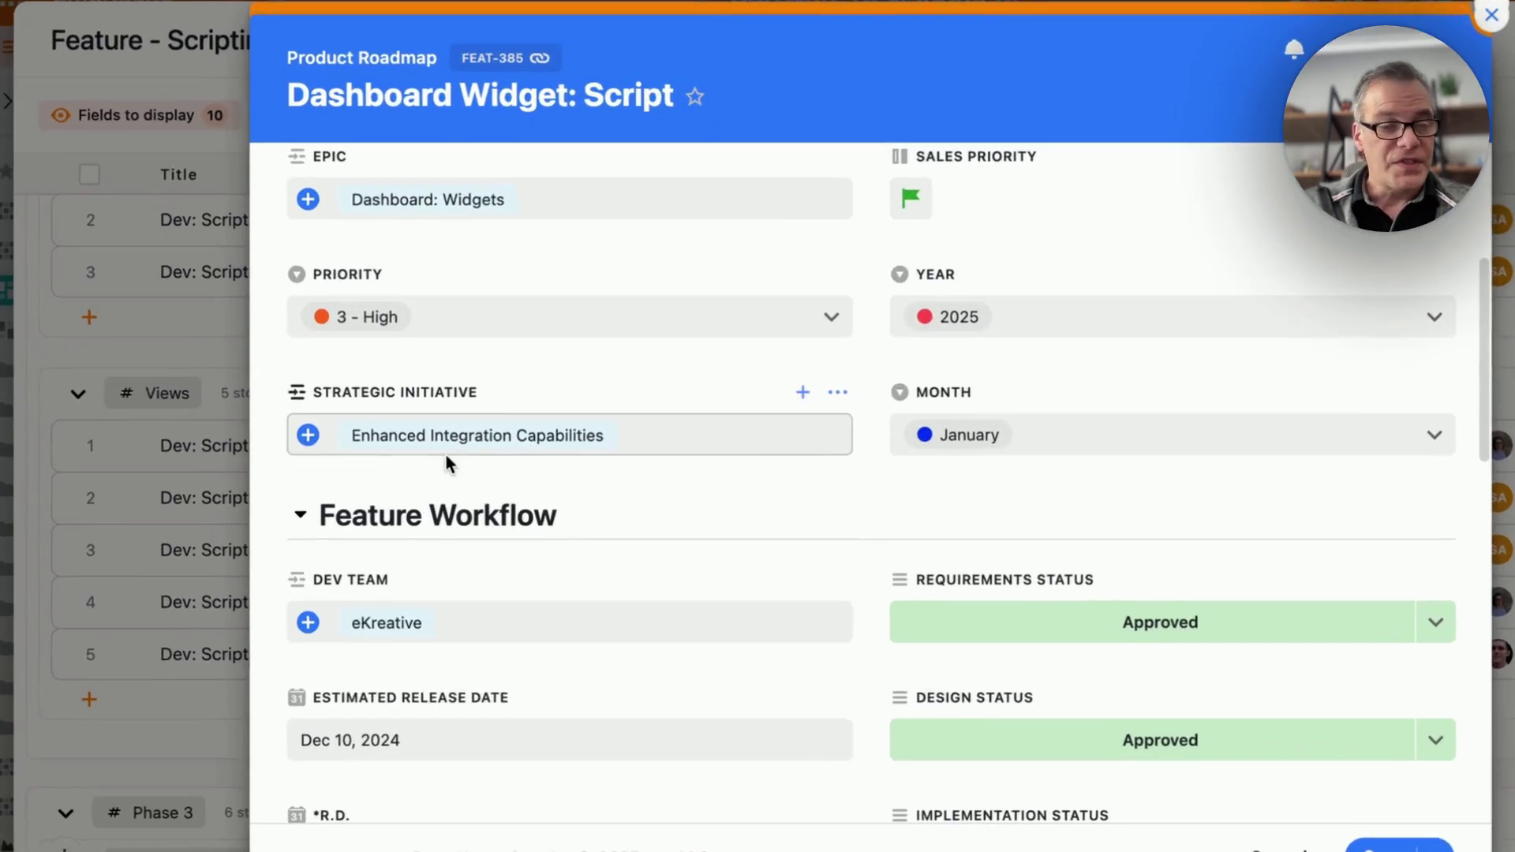
scroll(896, 529, "down", 1)
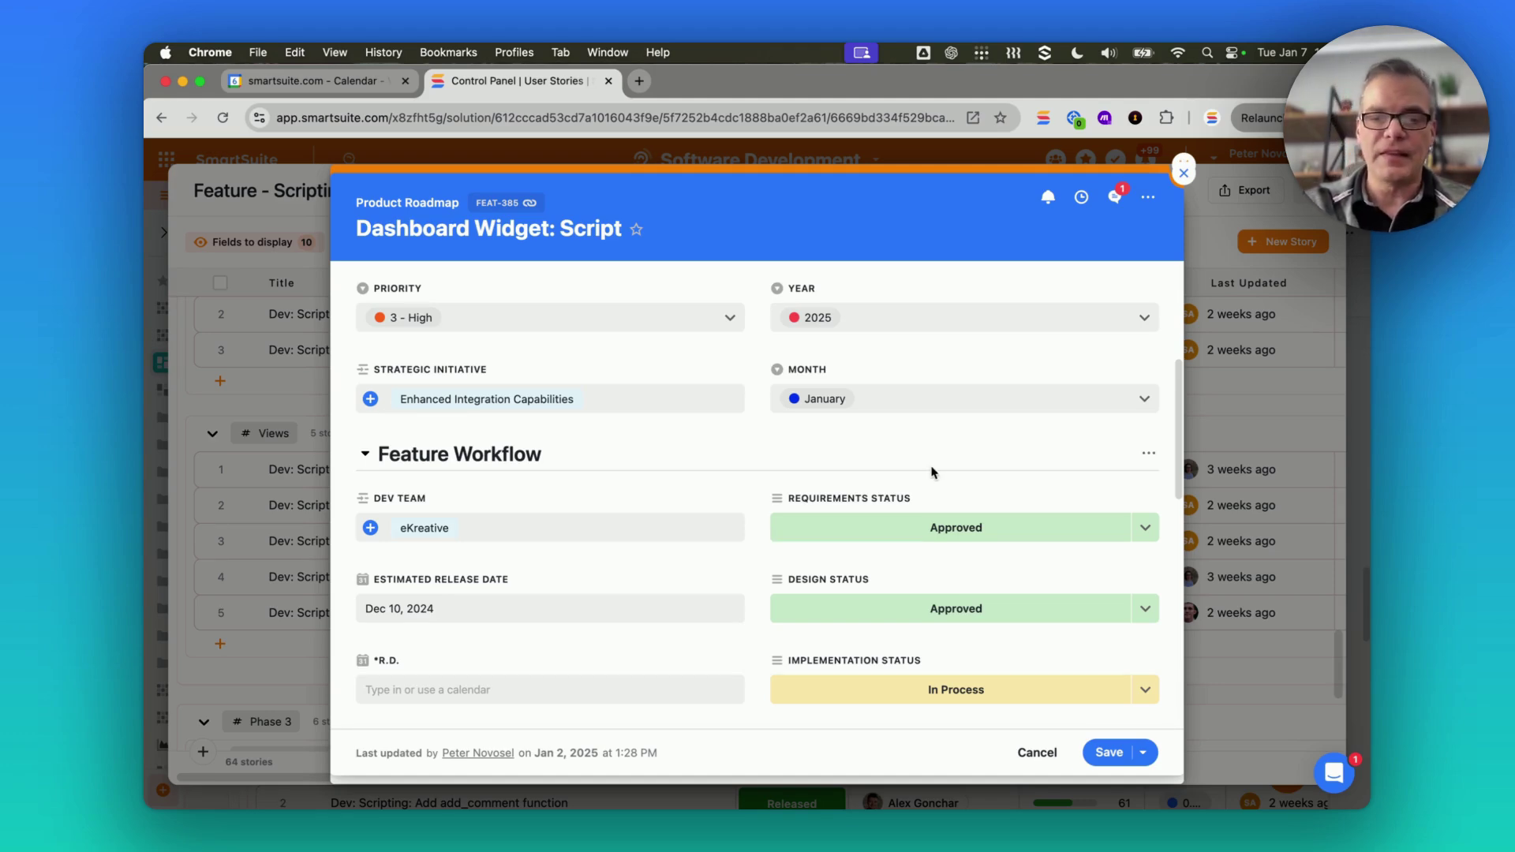
scroll(933, 473, "down", 1)
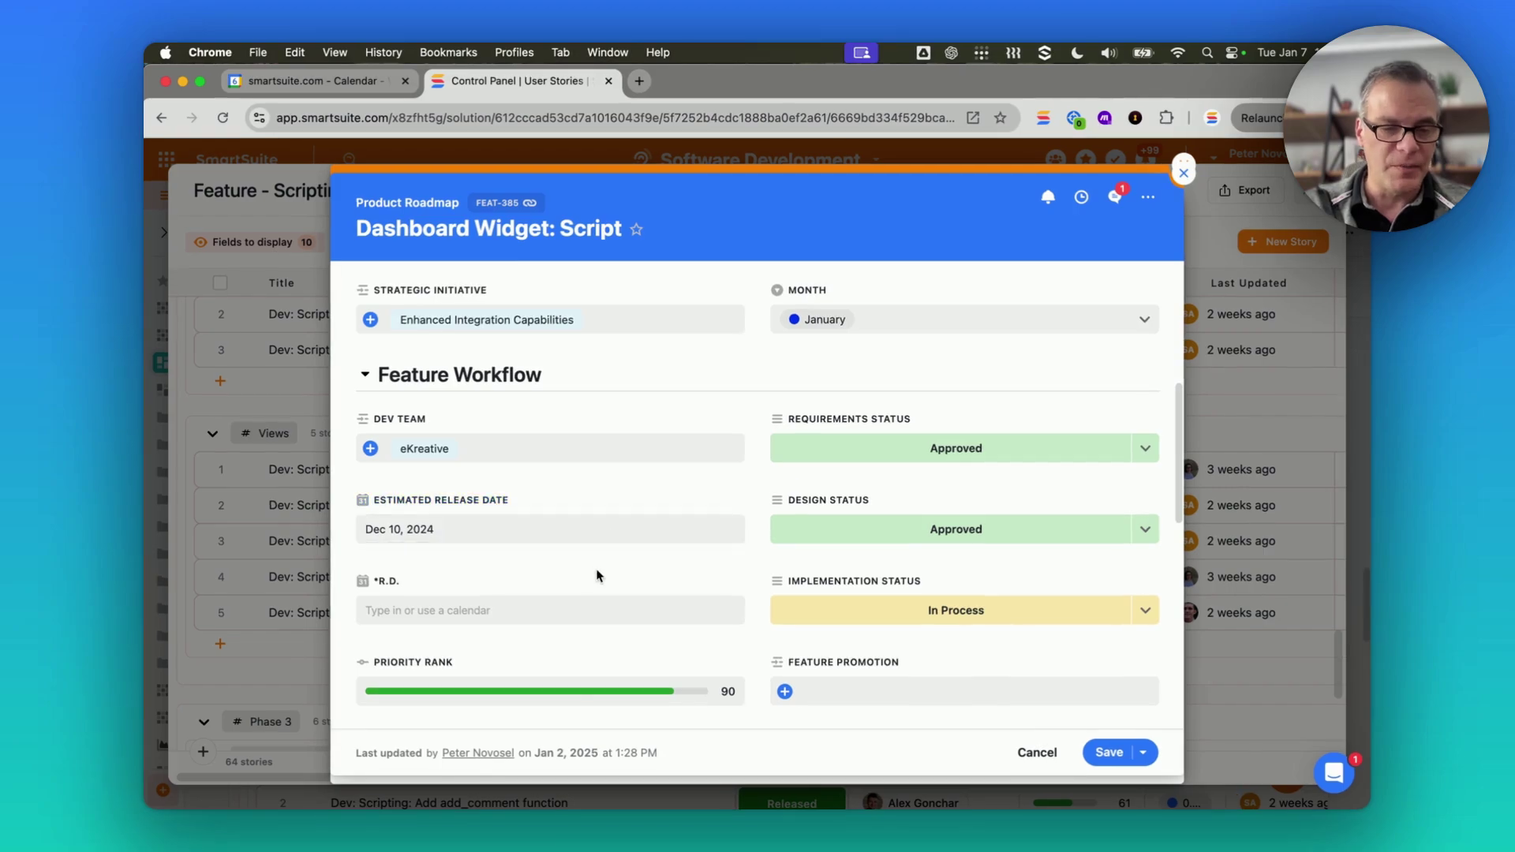
scroll(597, 575, "down", 5)
- Expand Feature Details and read through the feature's description and requirements
left_click(424, 421)
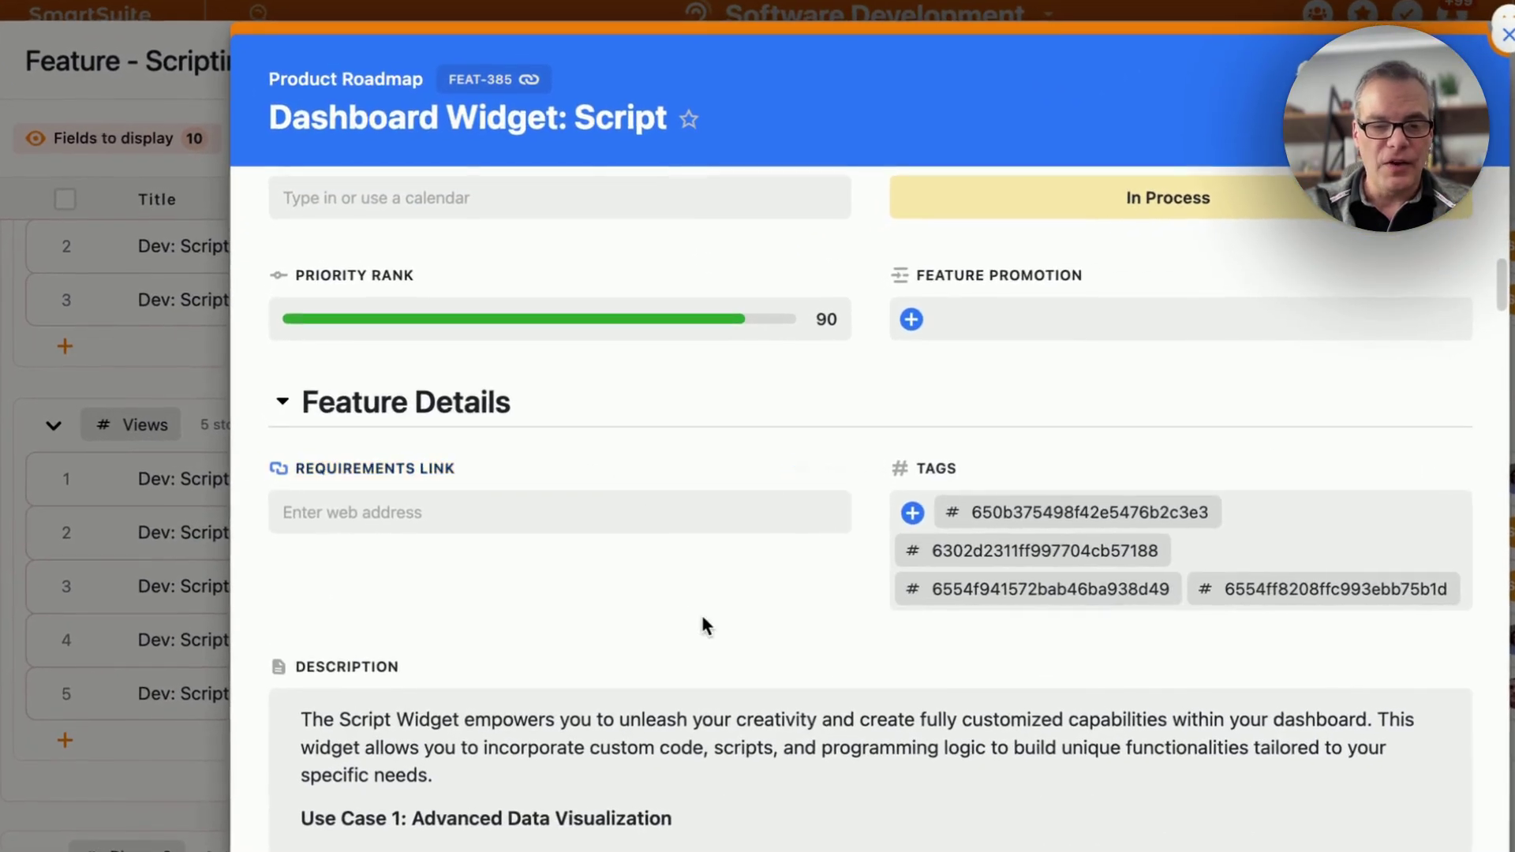
scroll(700, 612, "down", 10)
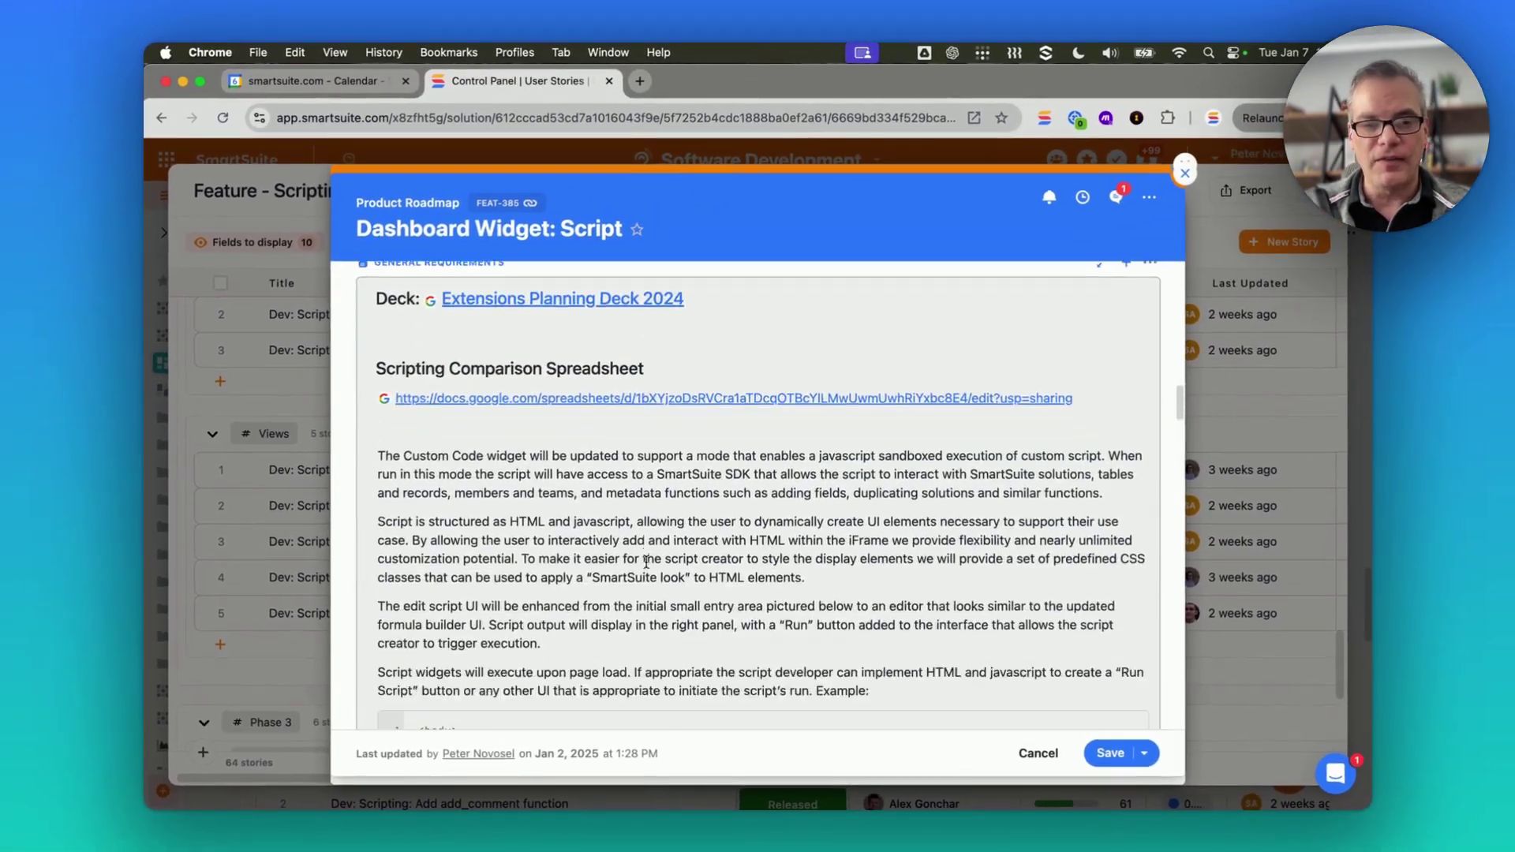
scroll(647, 561, "down", 2)
scroll(647, 562, "up", 3)
scroll(646, 562, "down", 1)
scroll(644, 561, "up", 2)
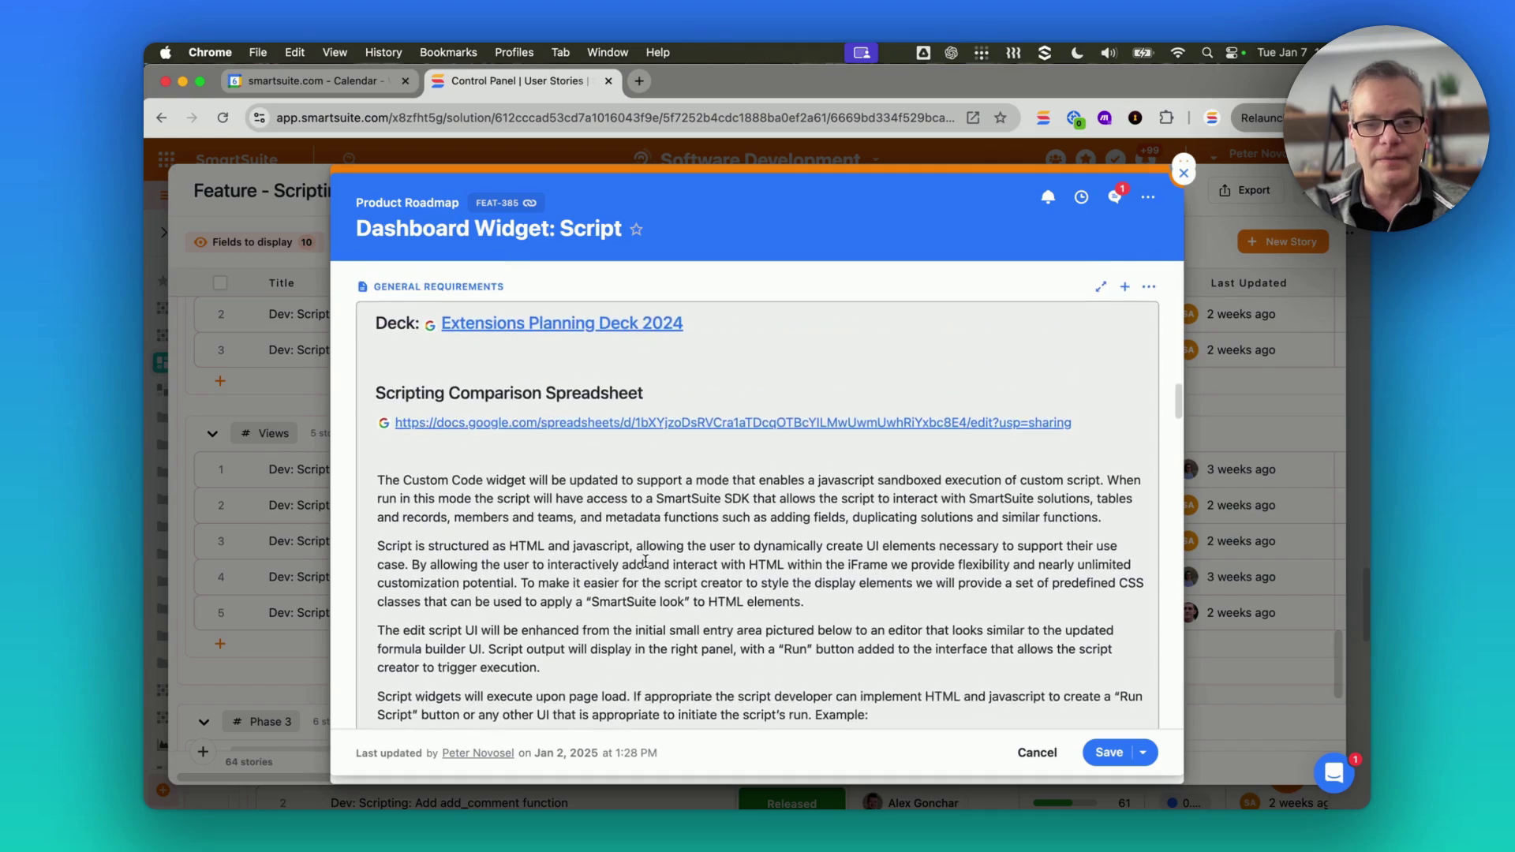
scroll(645, 561, "up", 2)
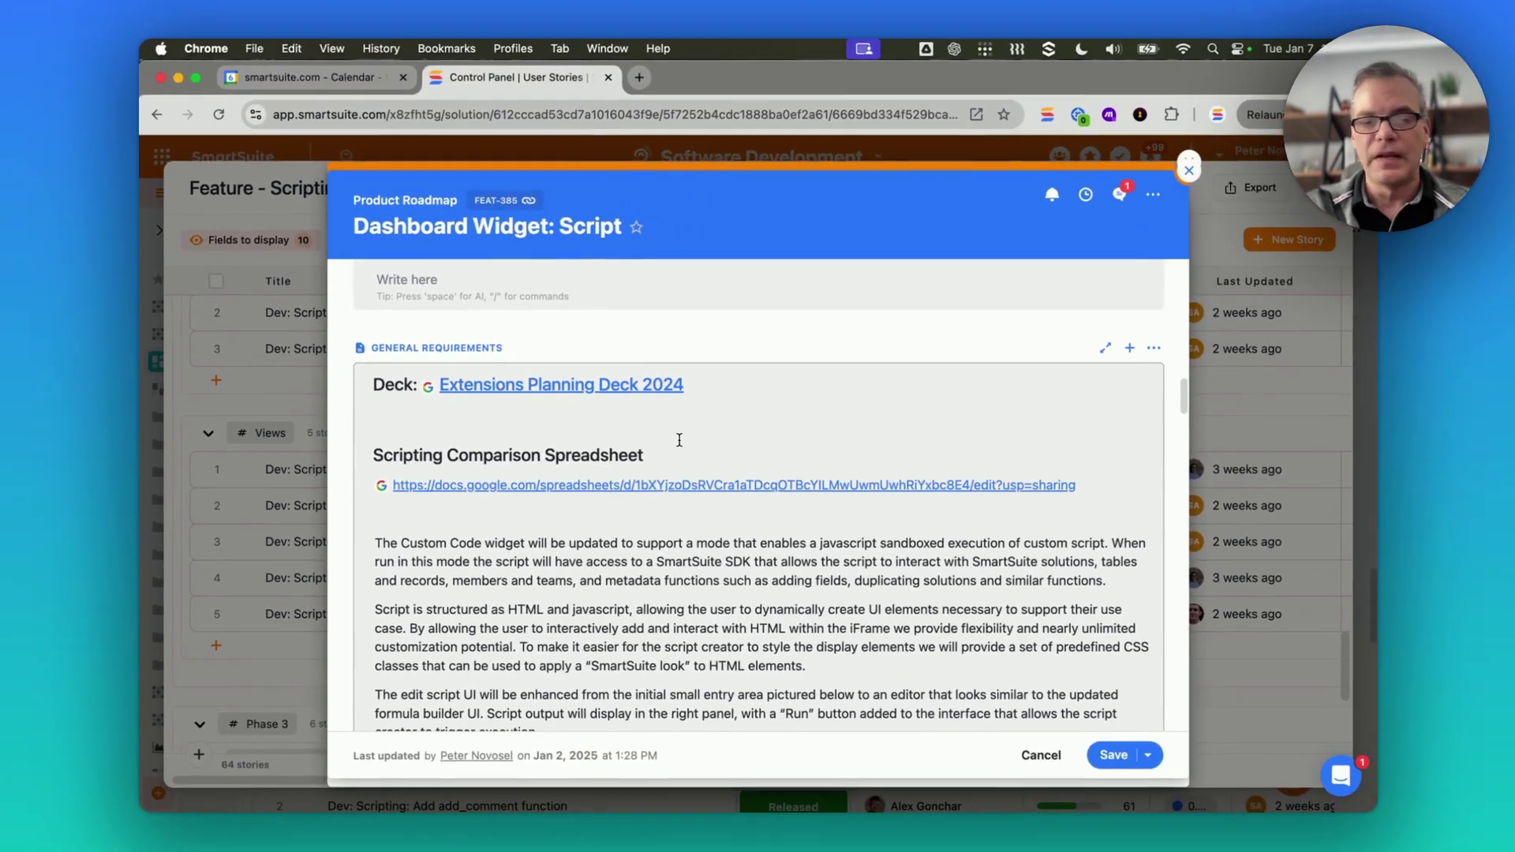
scroll(841, 695, "down", 2)
scroll(785, 492, "down", 5)
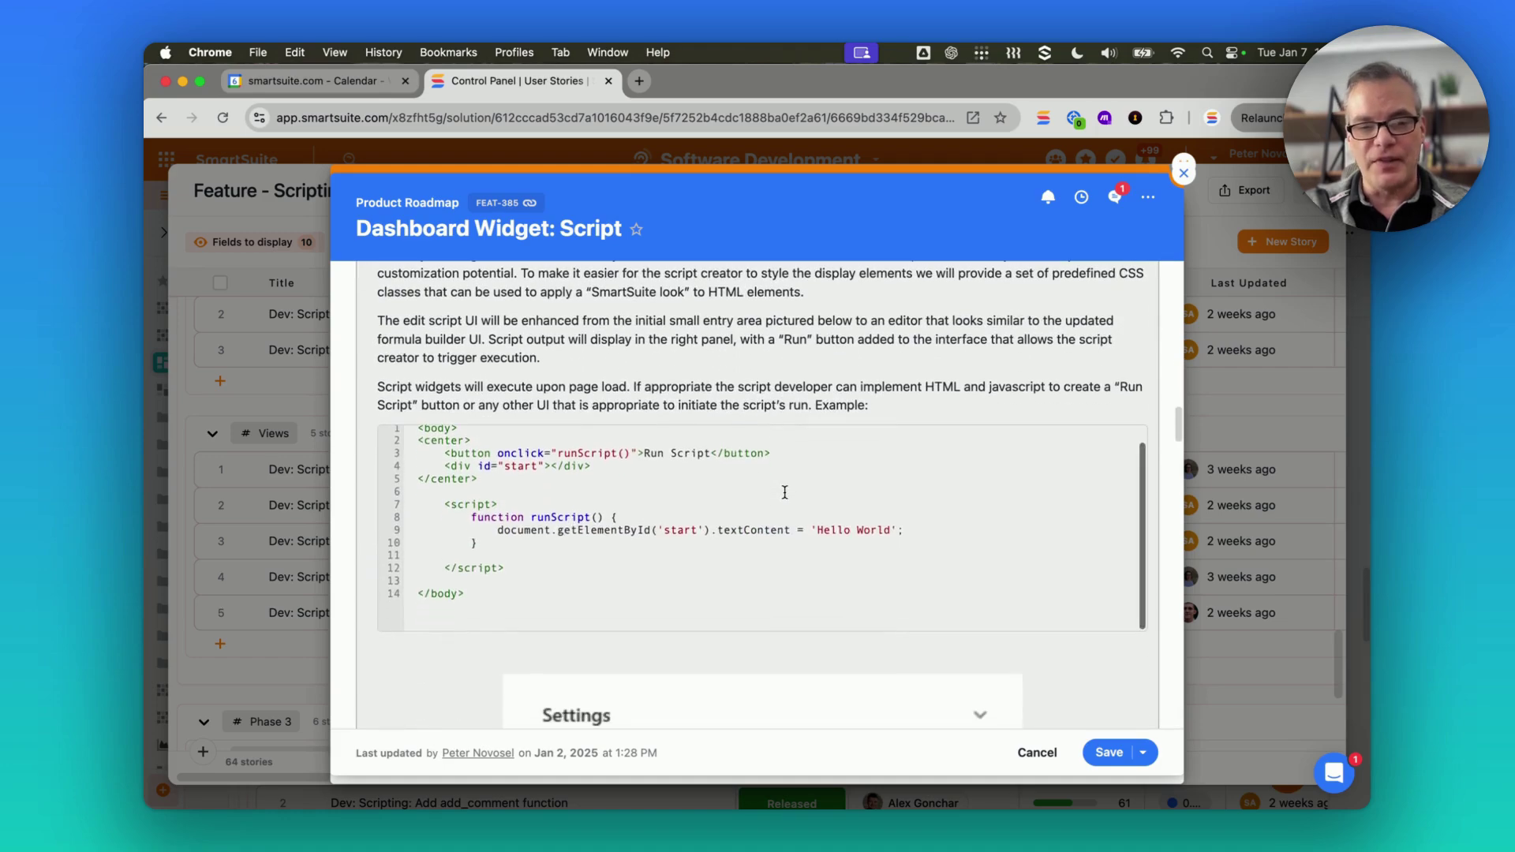
scroll(702, 678, "down", 10)
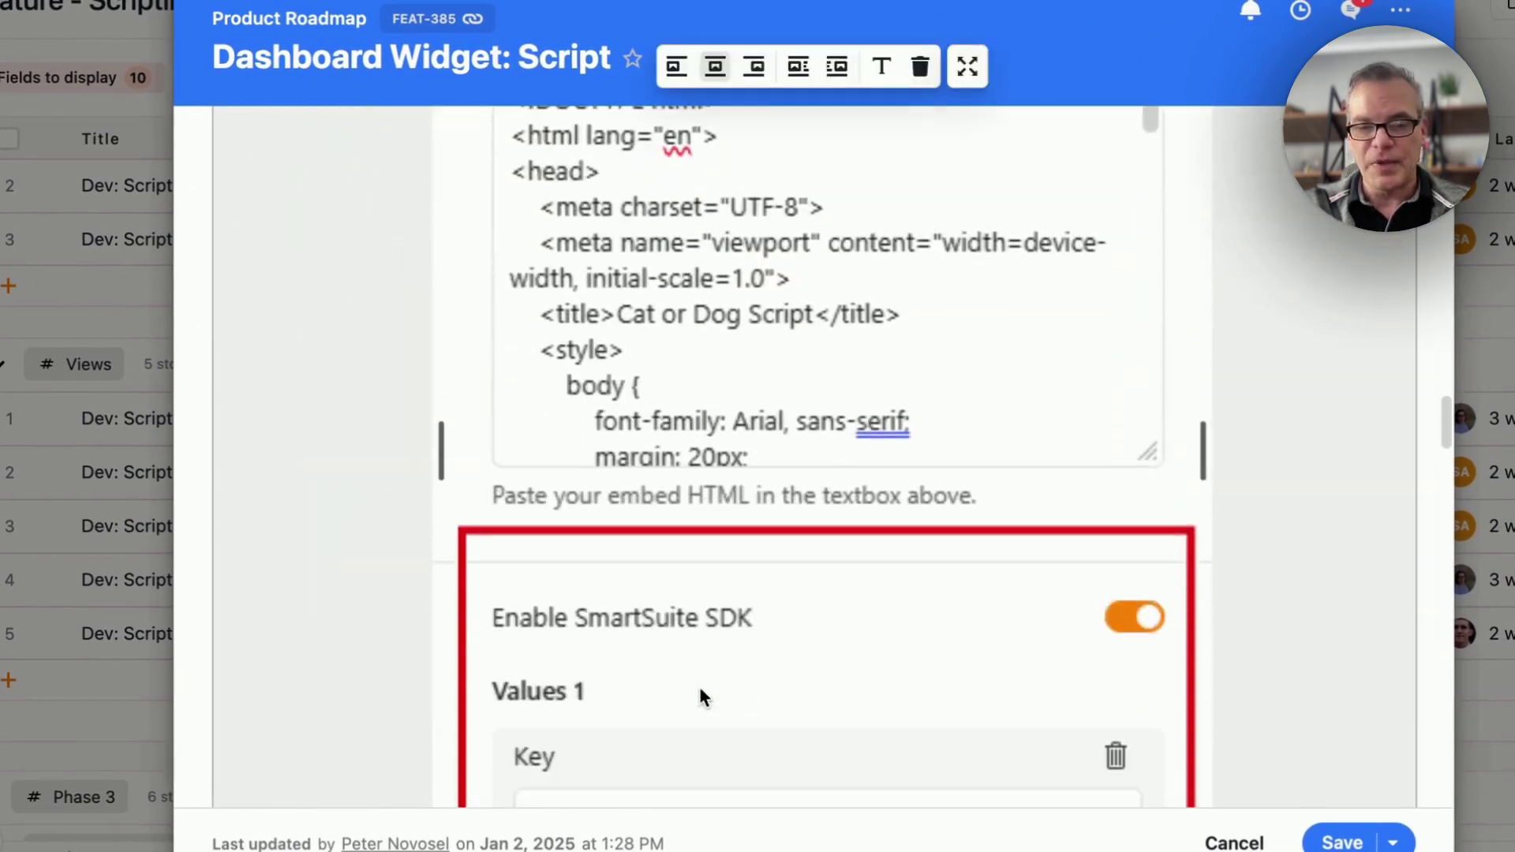
scroll(699, 684, "down", 10)
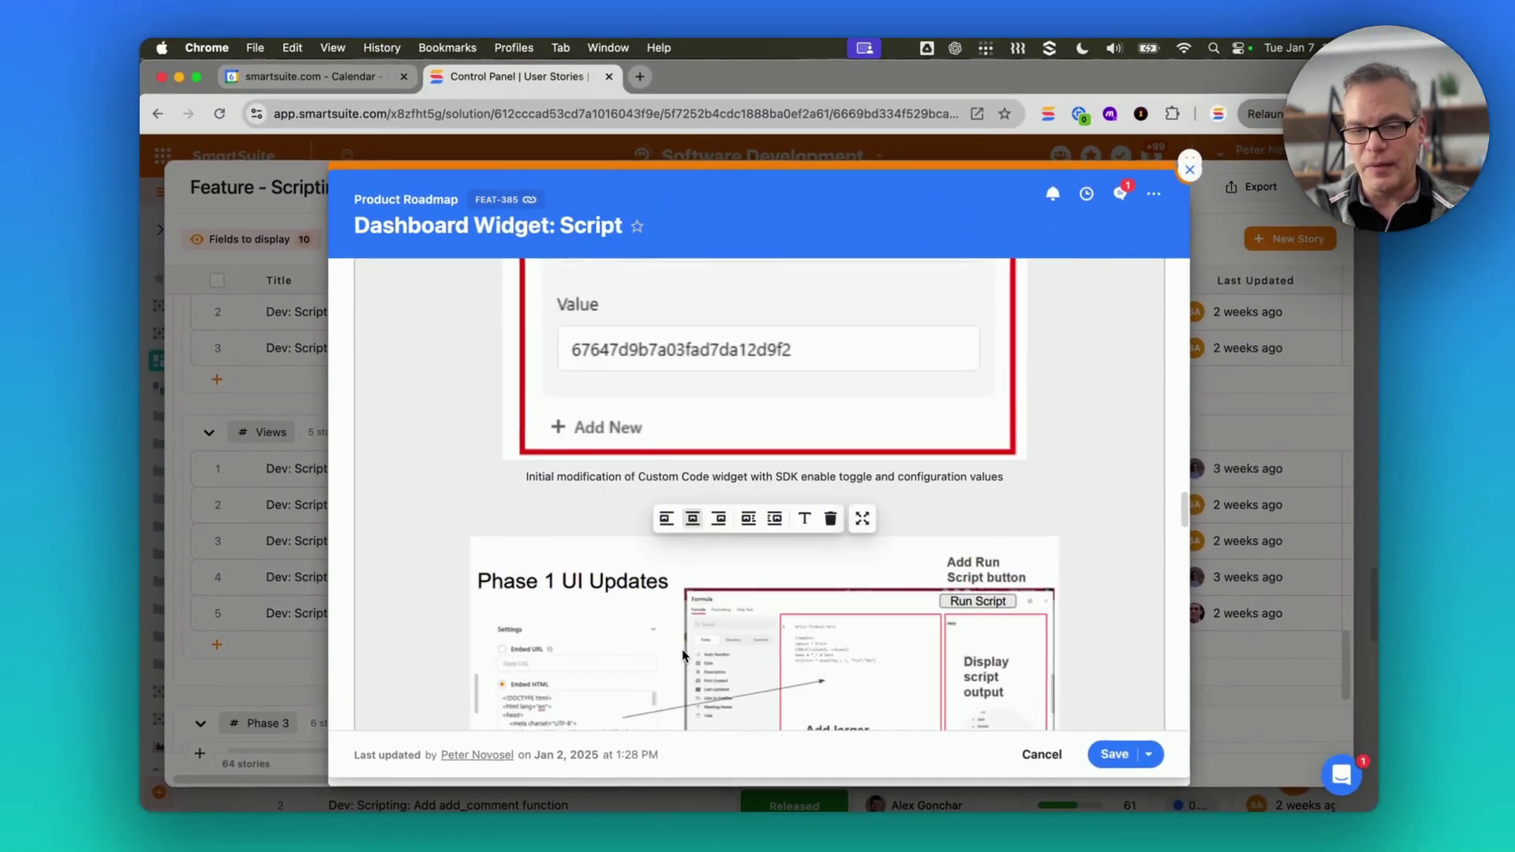
scroll(681, 648, "down", 10)
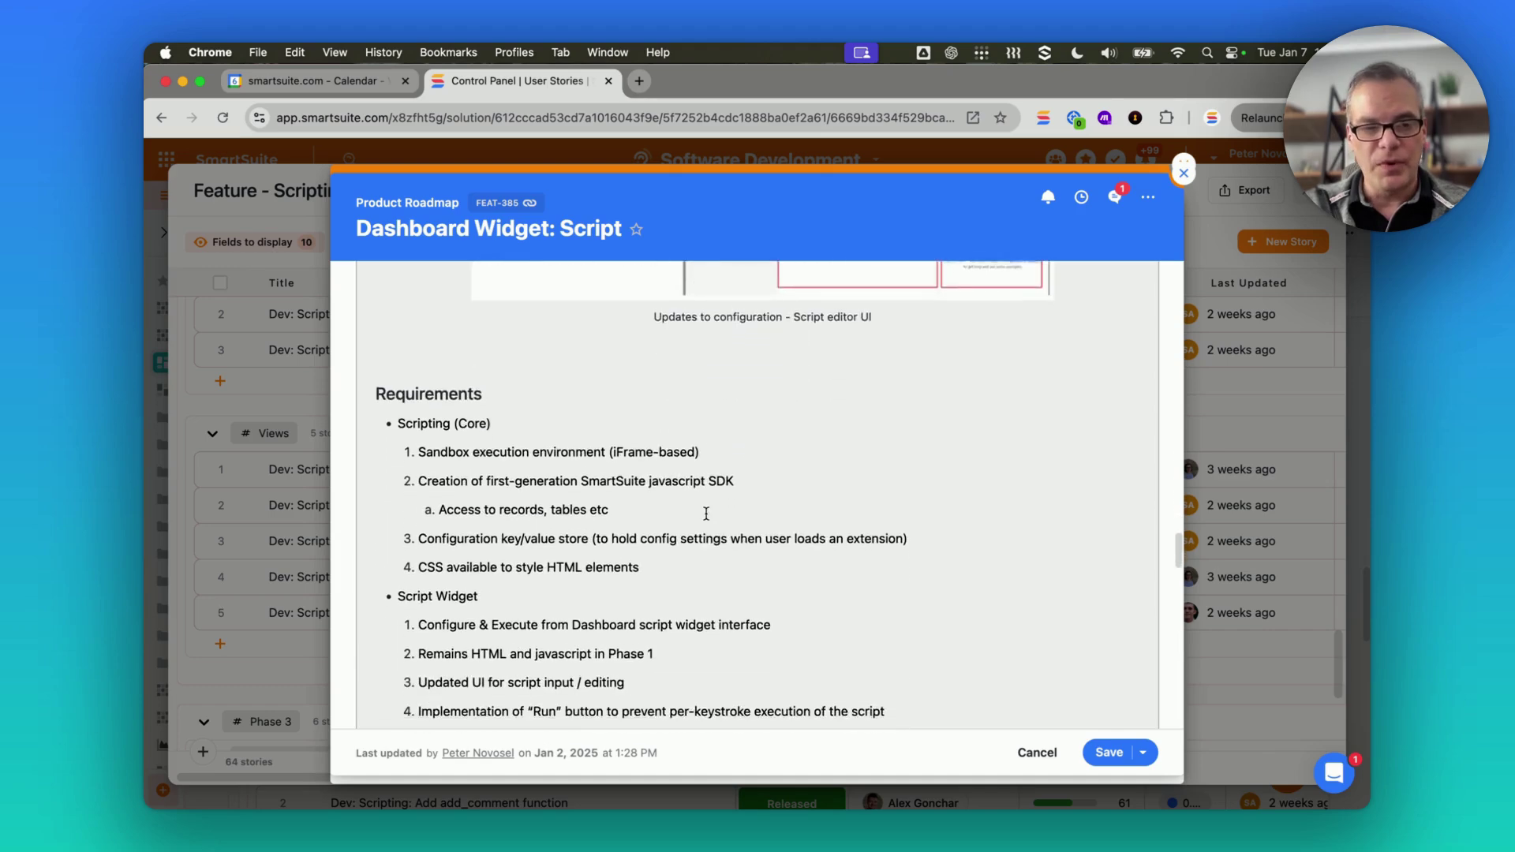
scroll(706, 514, "down", 15)
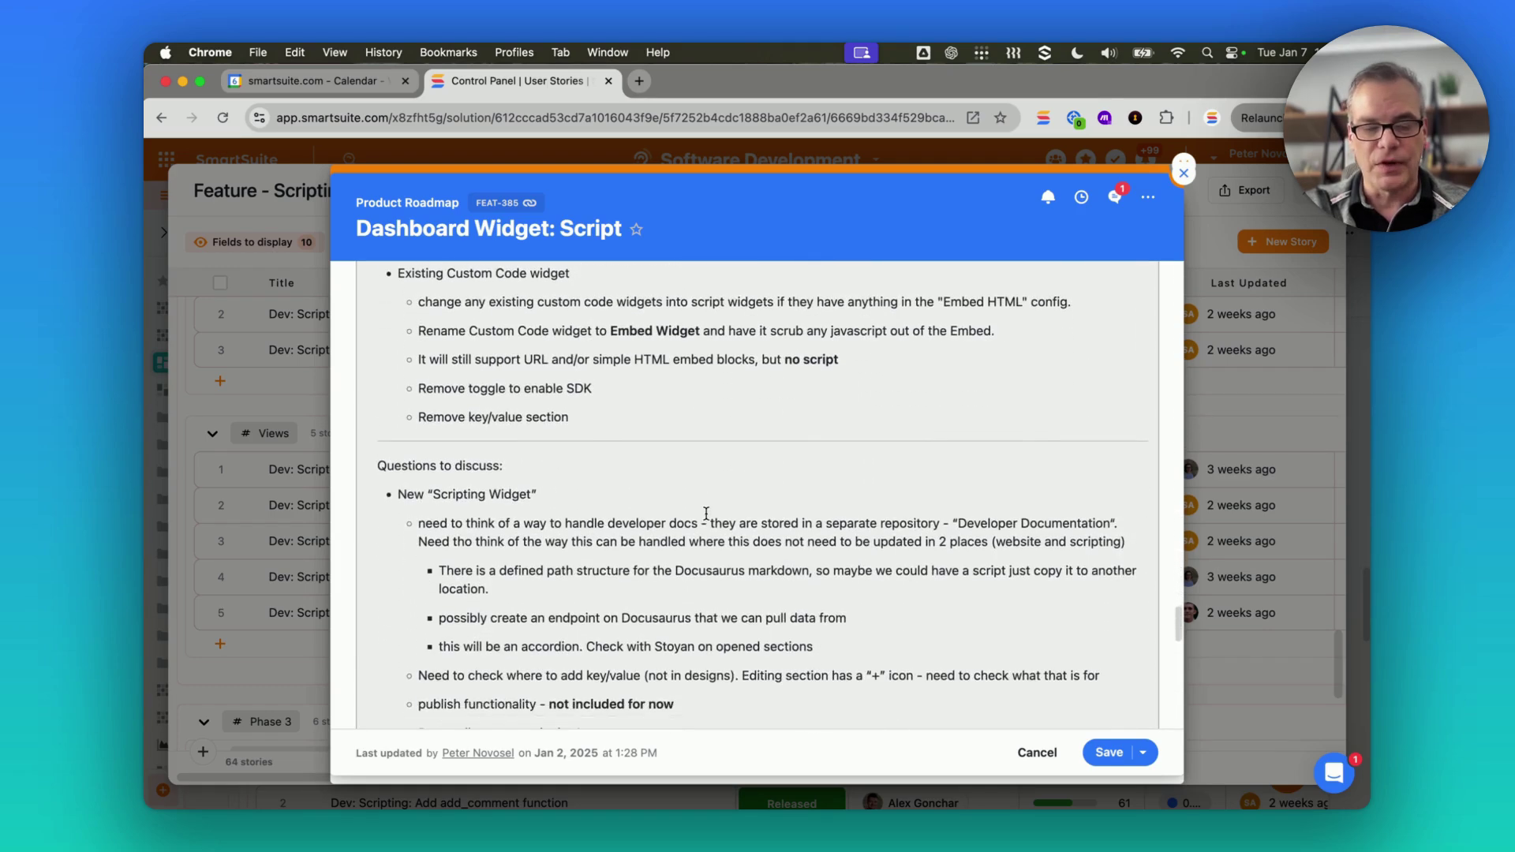
scroll(706, 519, "down", 1)
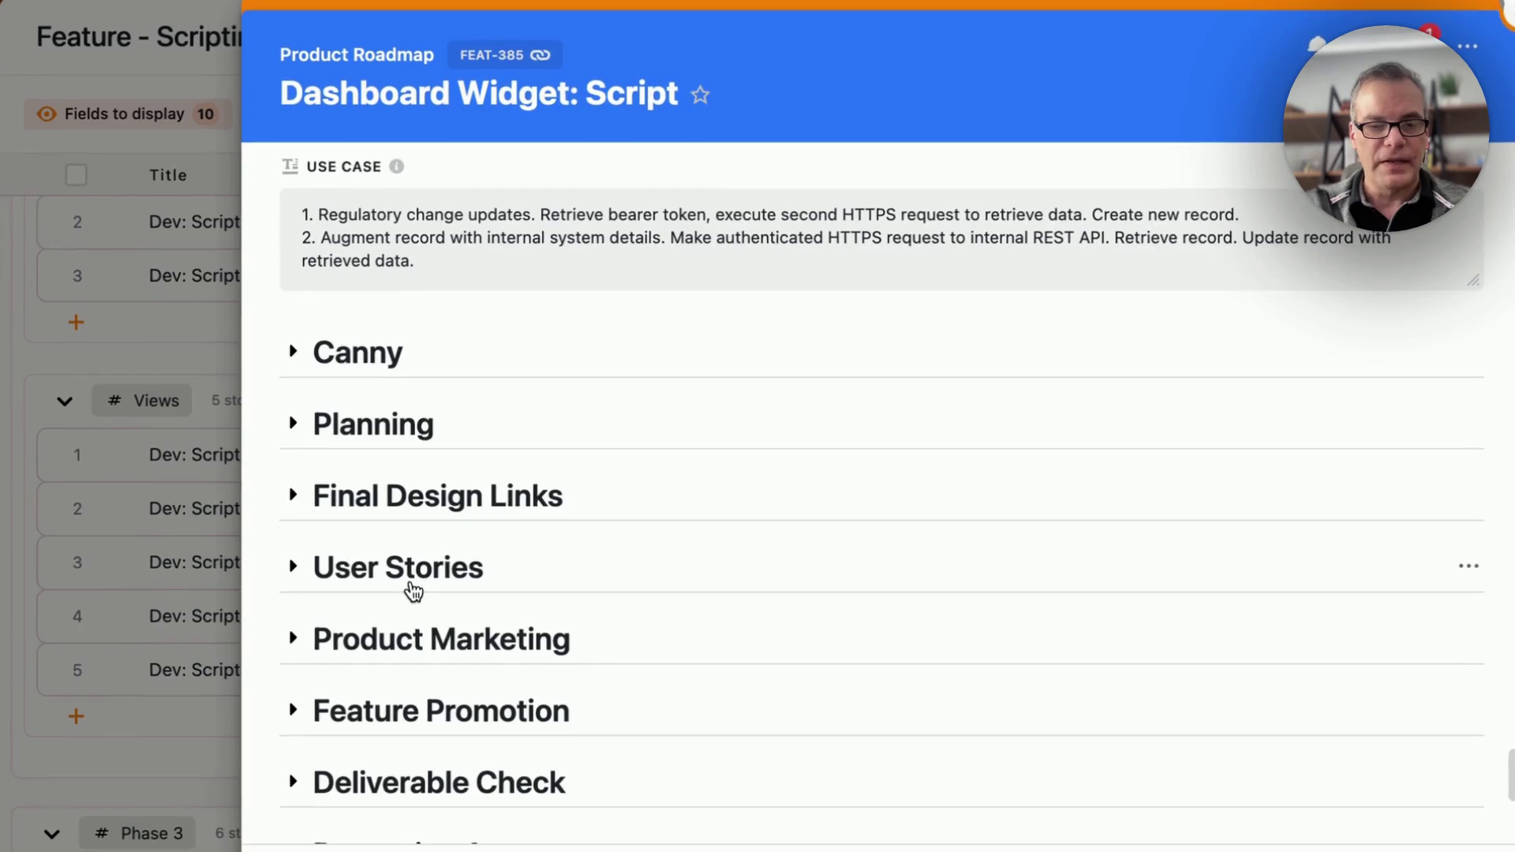
- Expand the feature's User Stories section, showing 52 total and 48 completed
left_click(413, 591)
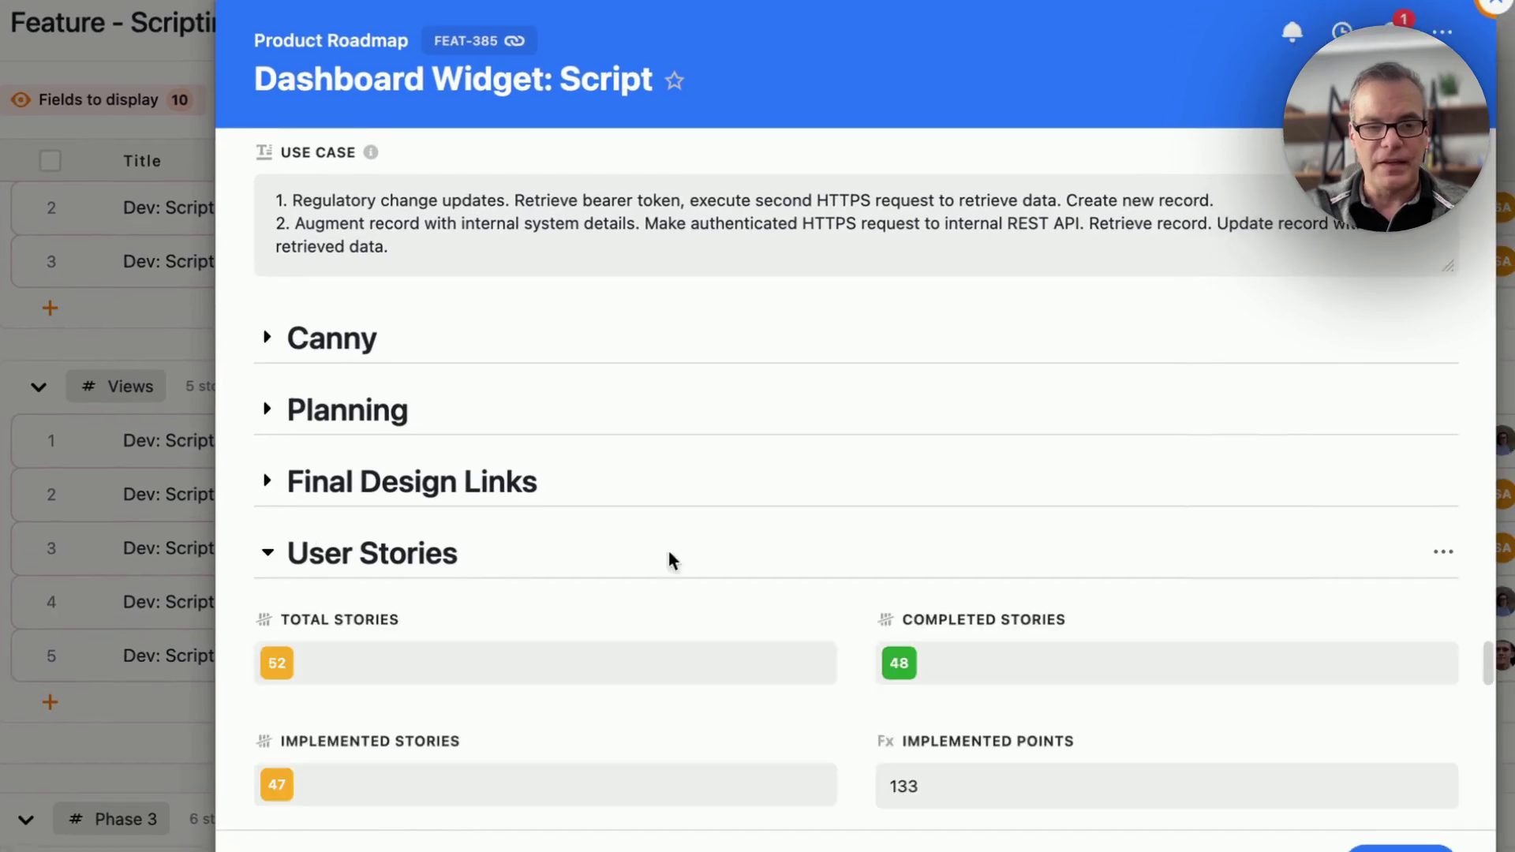
scroll(759, 545, "down", 3)
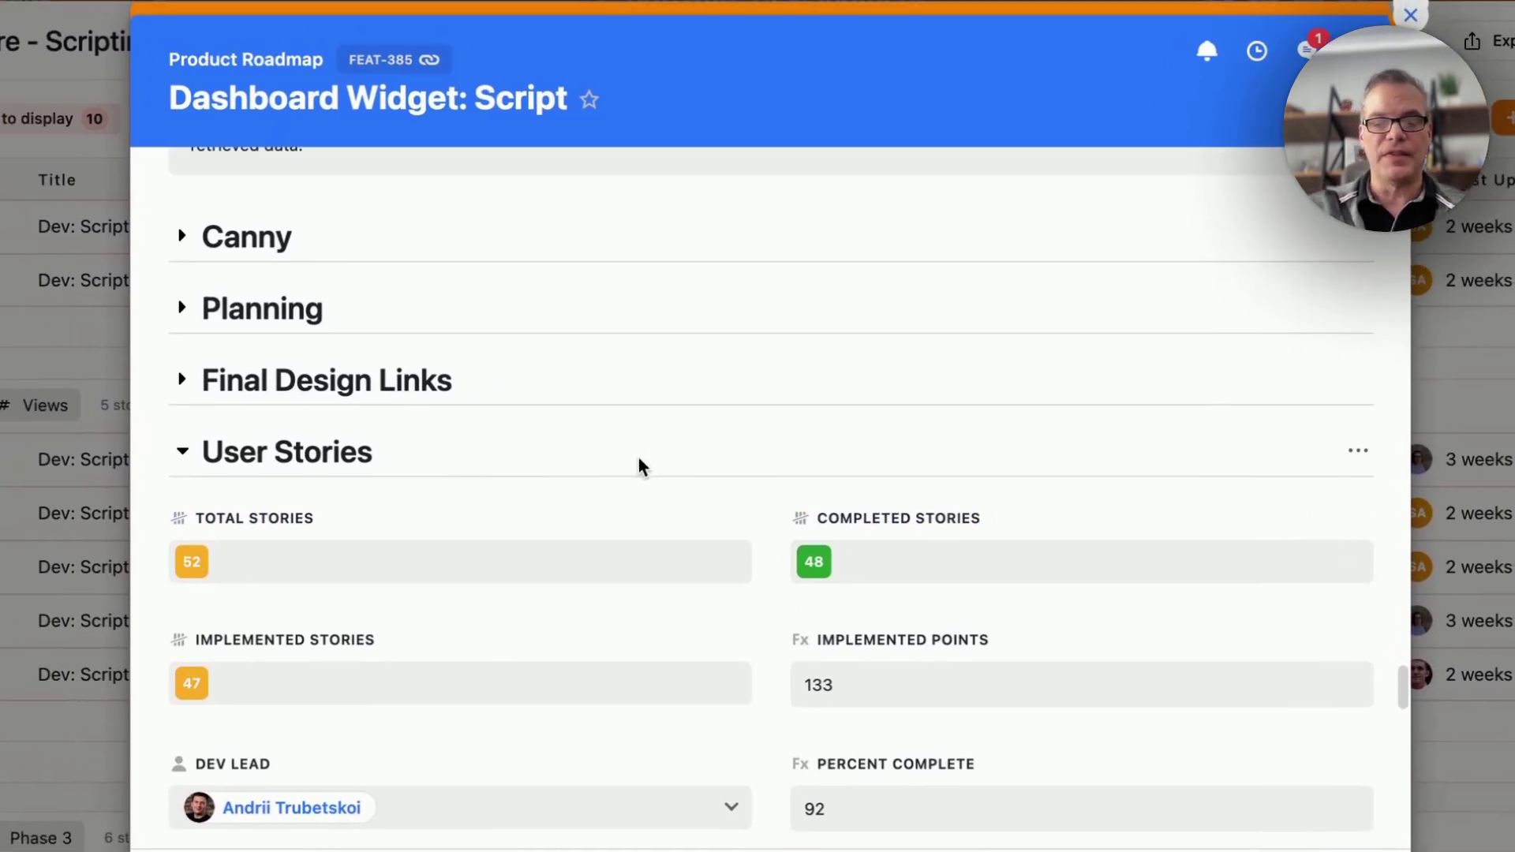
mouse_move(654, 496)
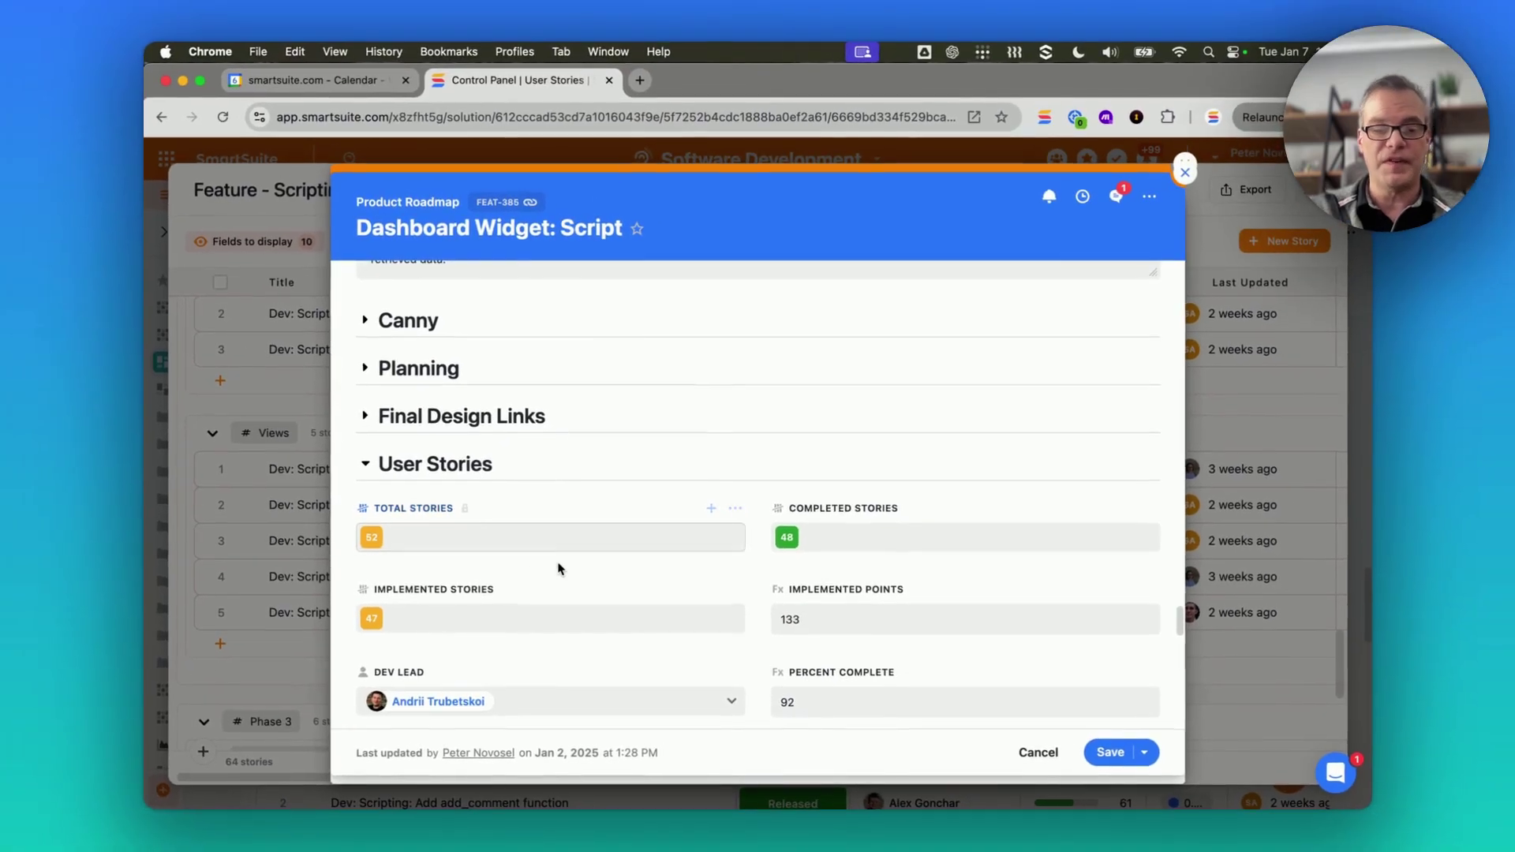
scroll(575, 575, "down", 3)
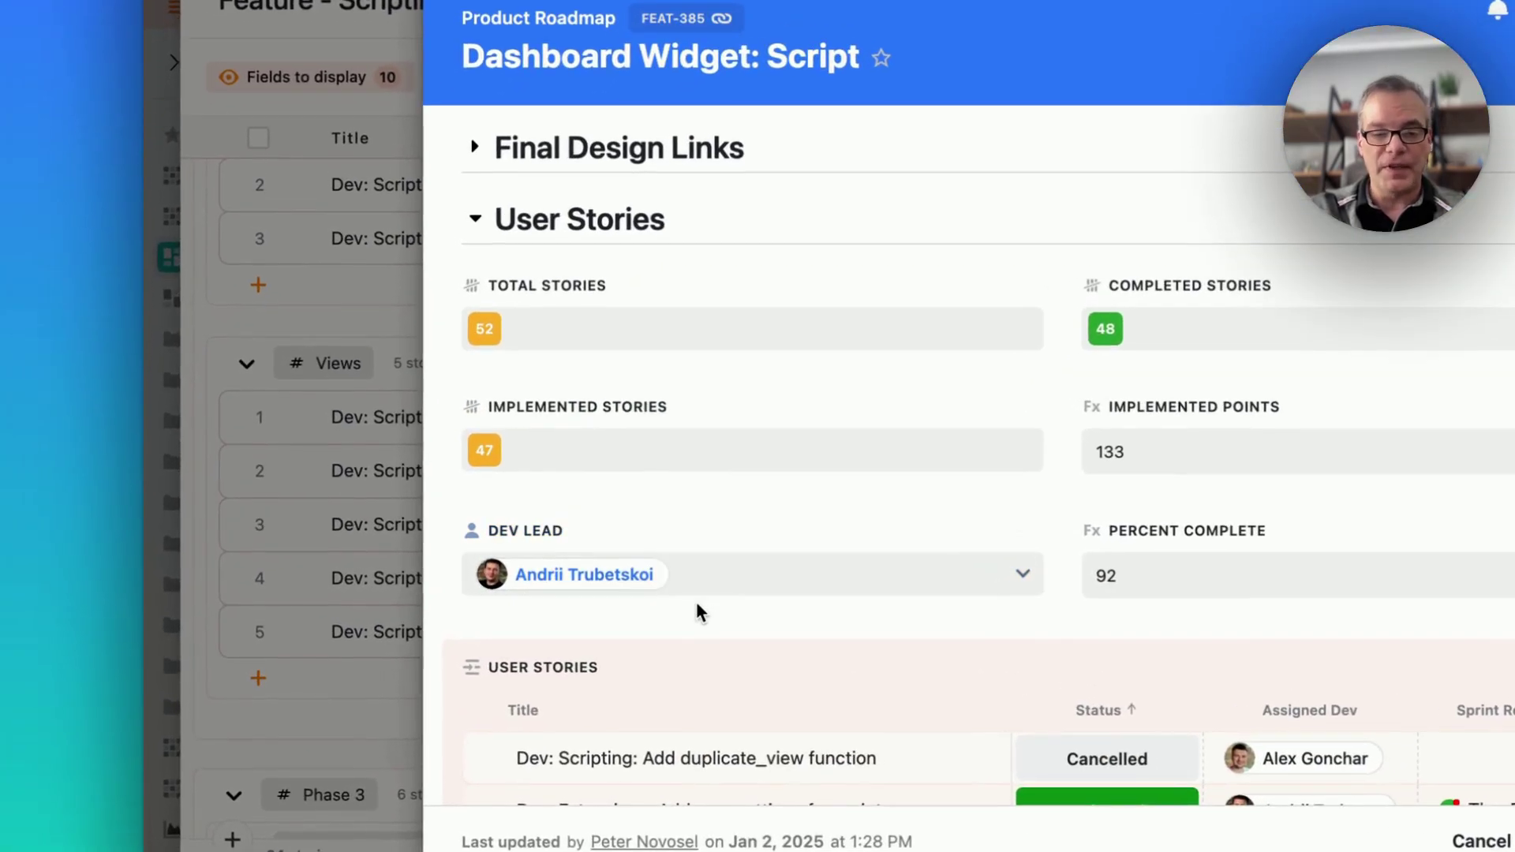
scroll(697, 603, "down", 10)
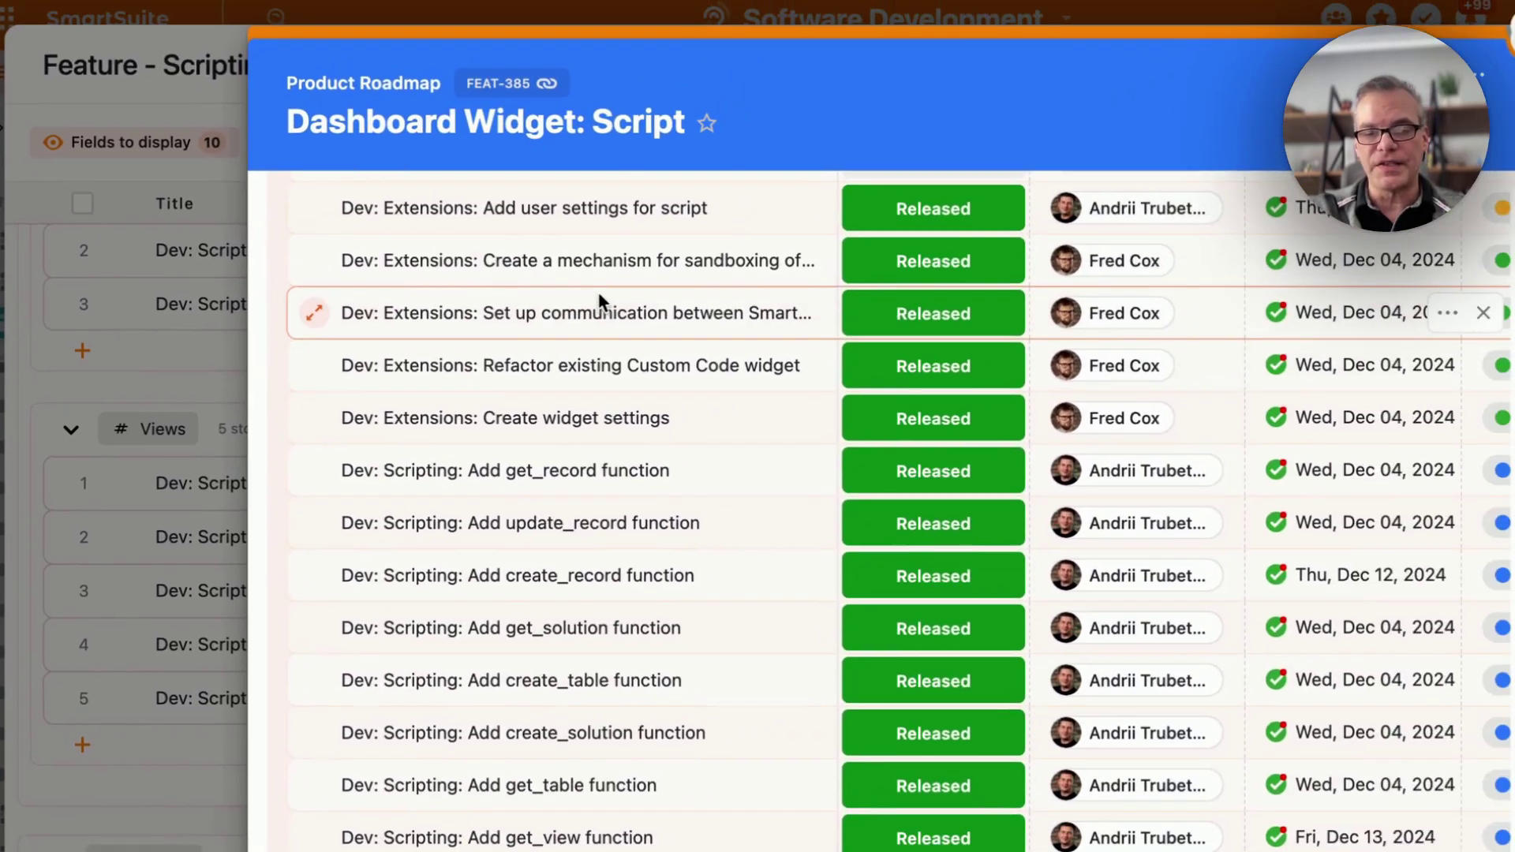
scroll(679, 687, "down", 5)
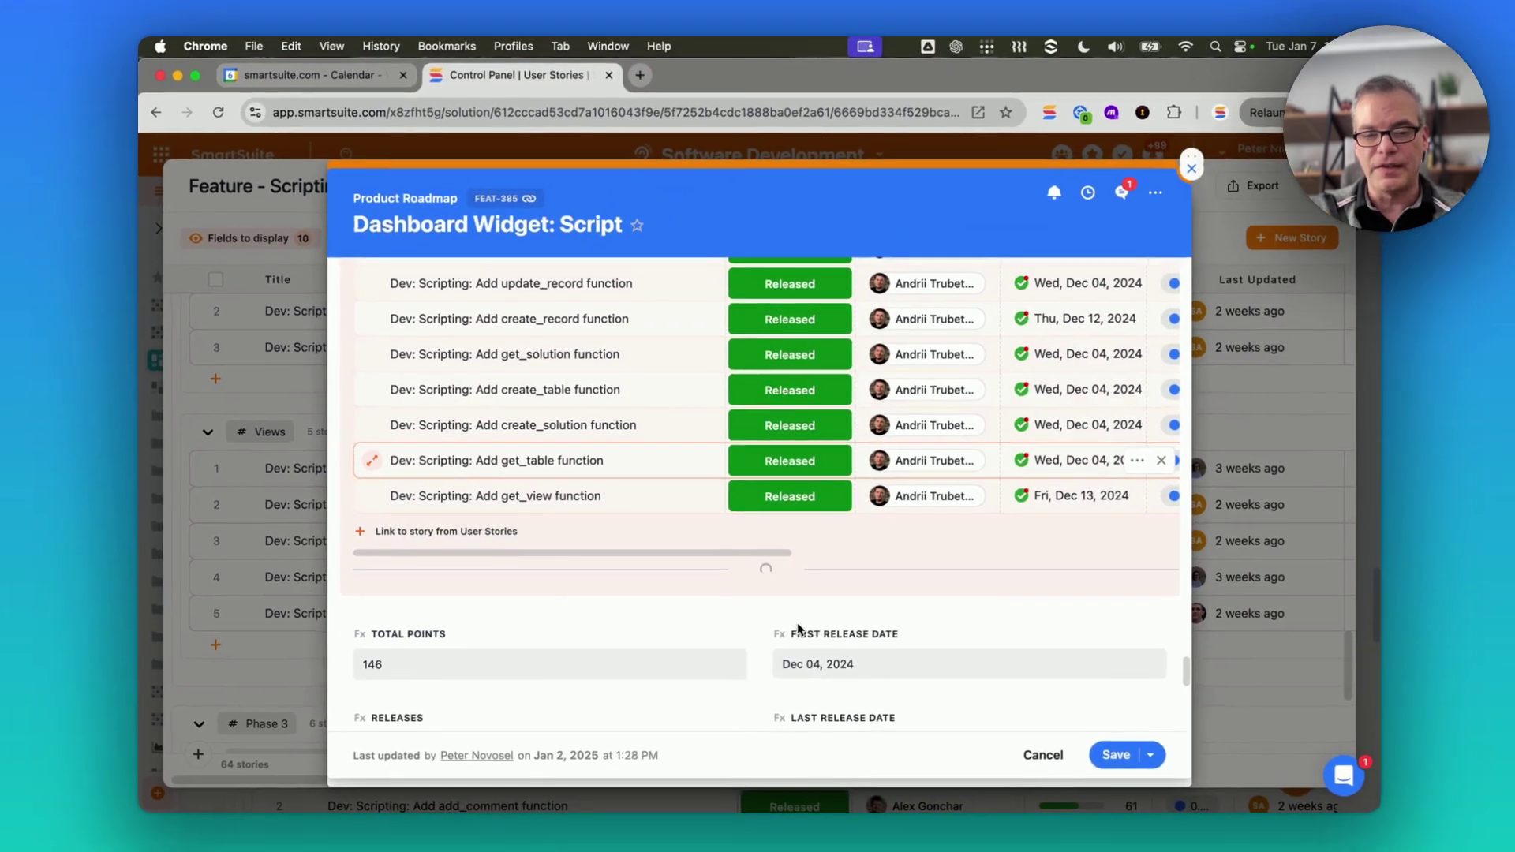
- Show all linked user stories with their statuses and release dates
left_click(845, 591)
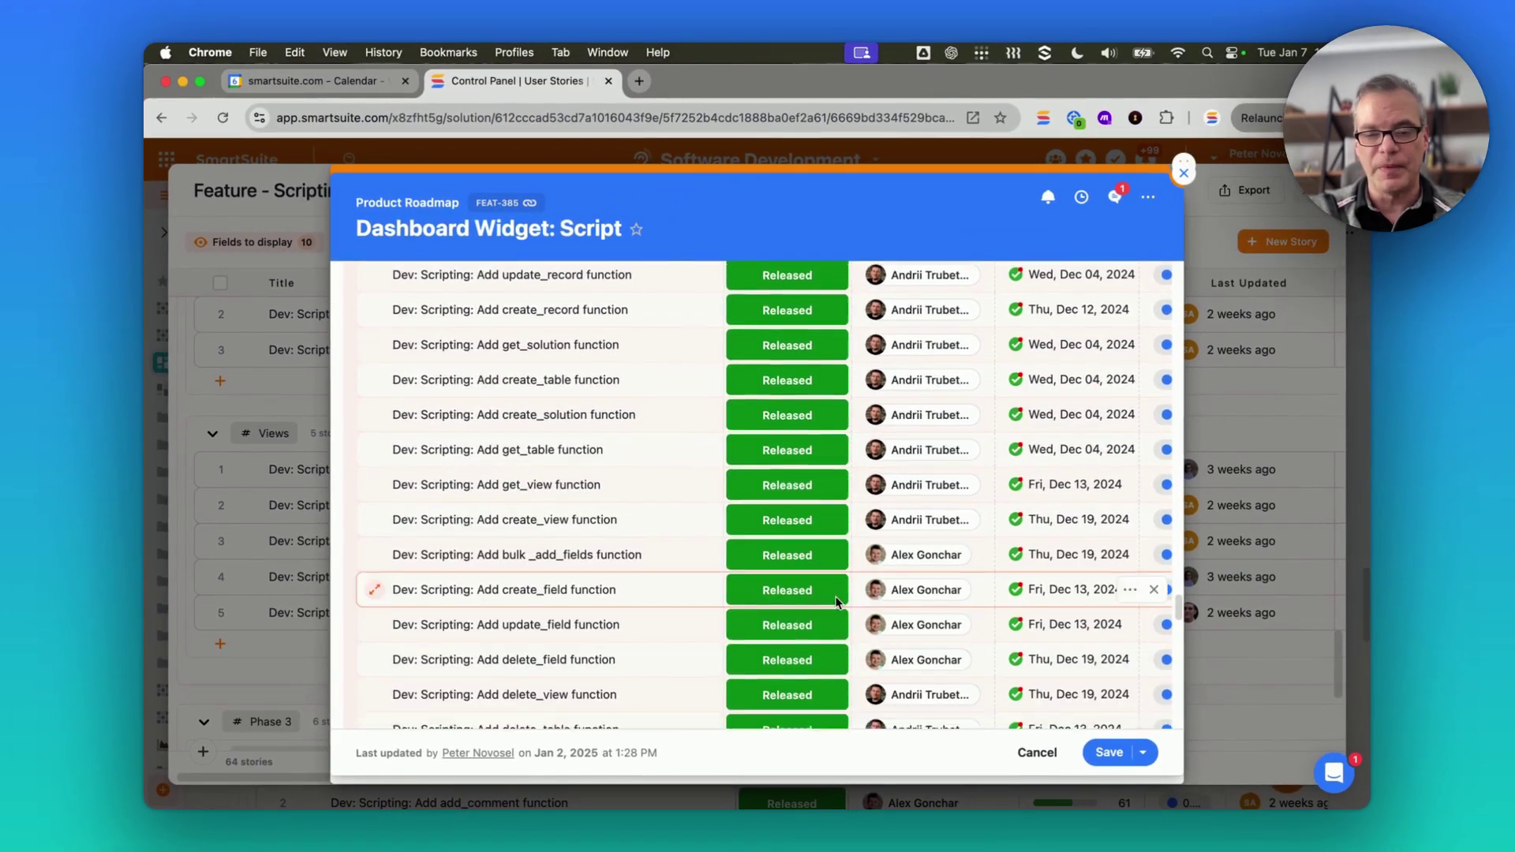
scroll(837, 601, "down", 5)
scroll(835, 602, "down", 5)
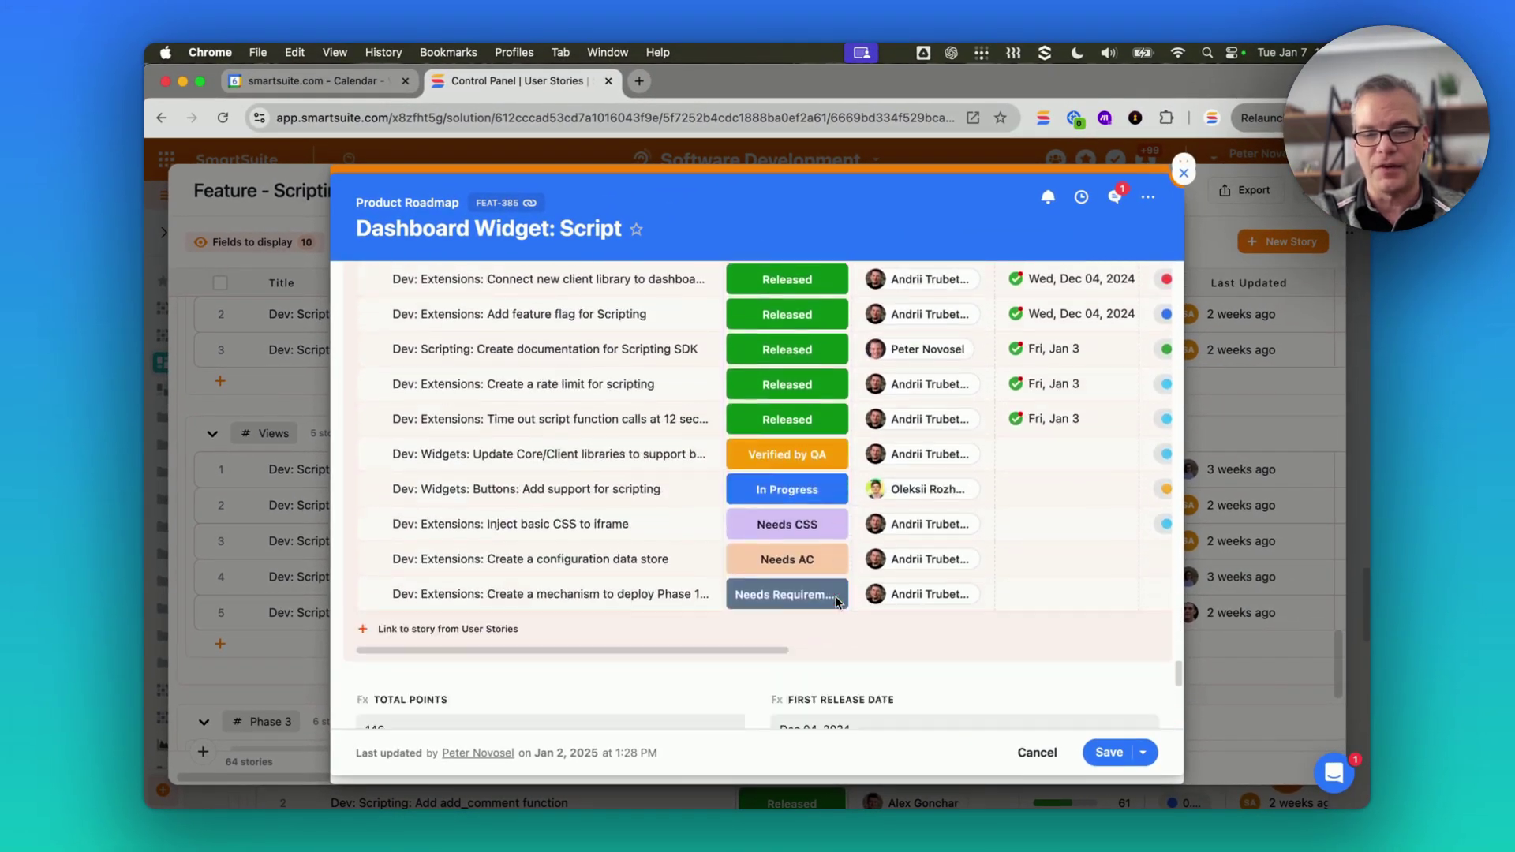
scroll(835, 602, "up", 10)
scroll(835, 602, "up", 10)
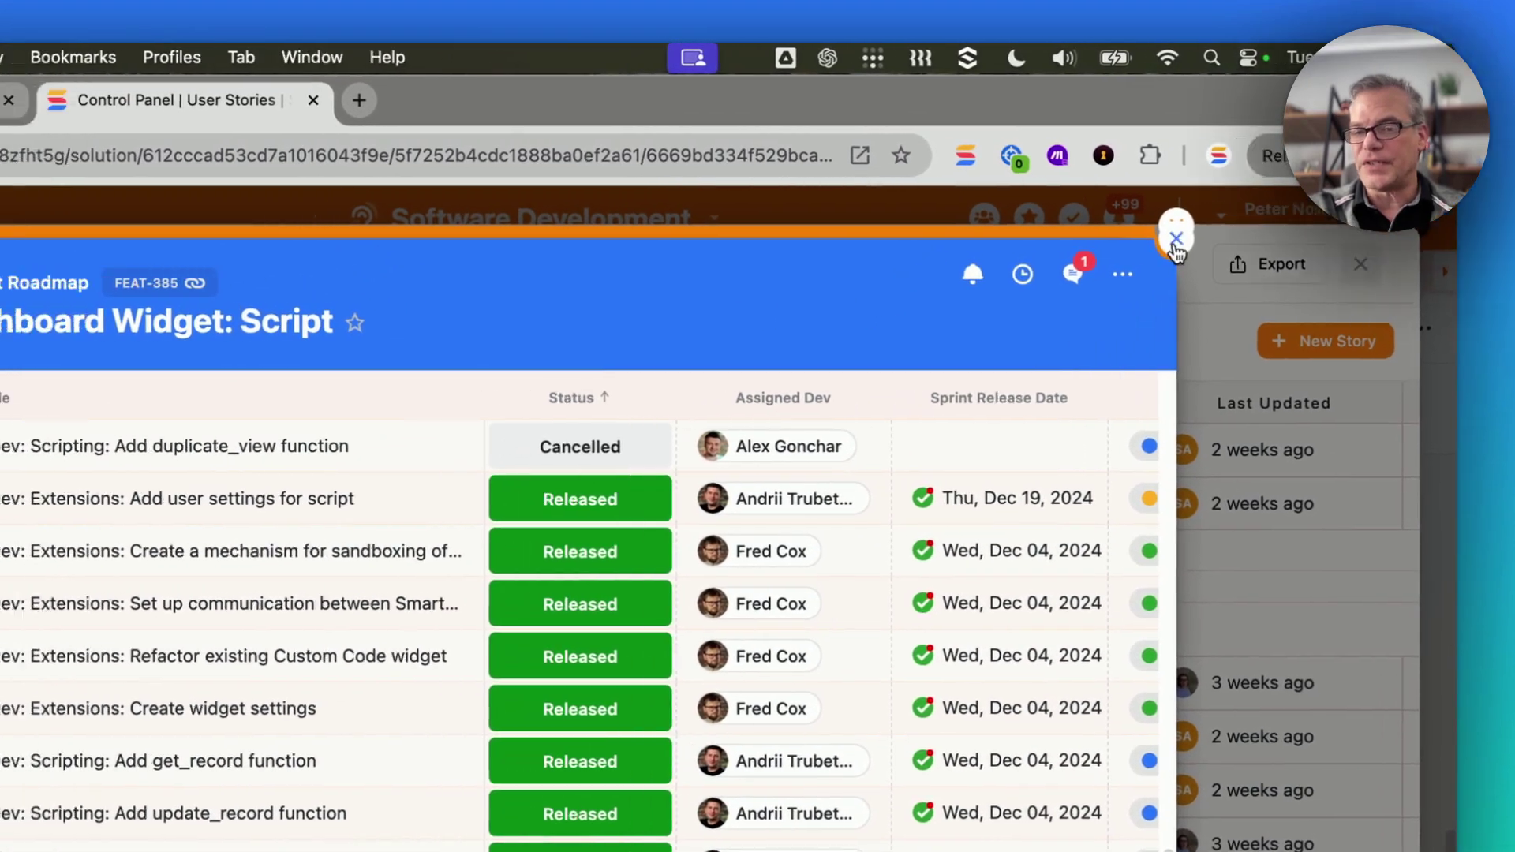
- Close the feature, story and expanded Scripting list, then go to the All WEB Releases grid
left_click(1175, 239)
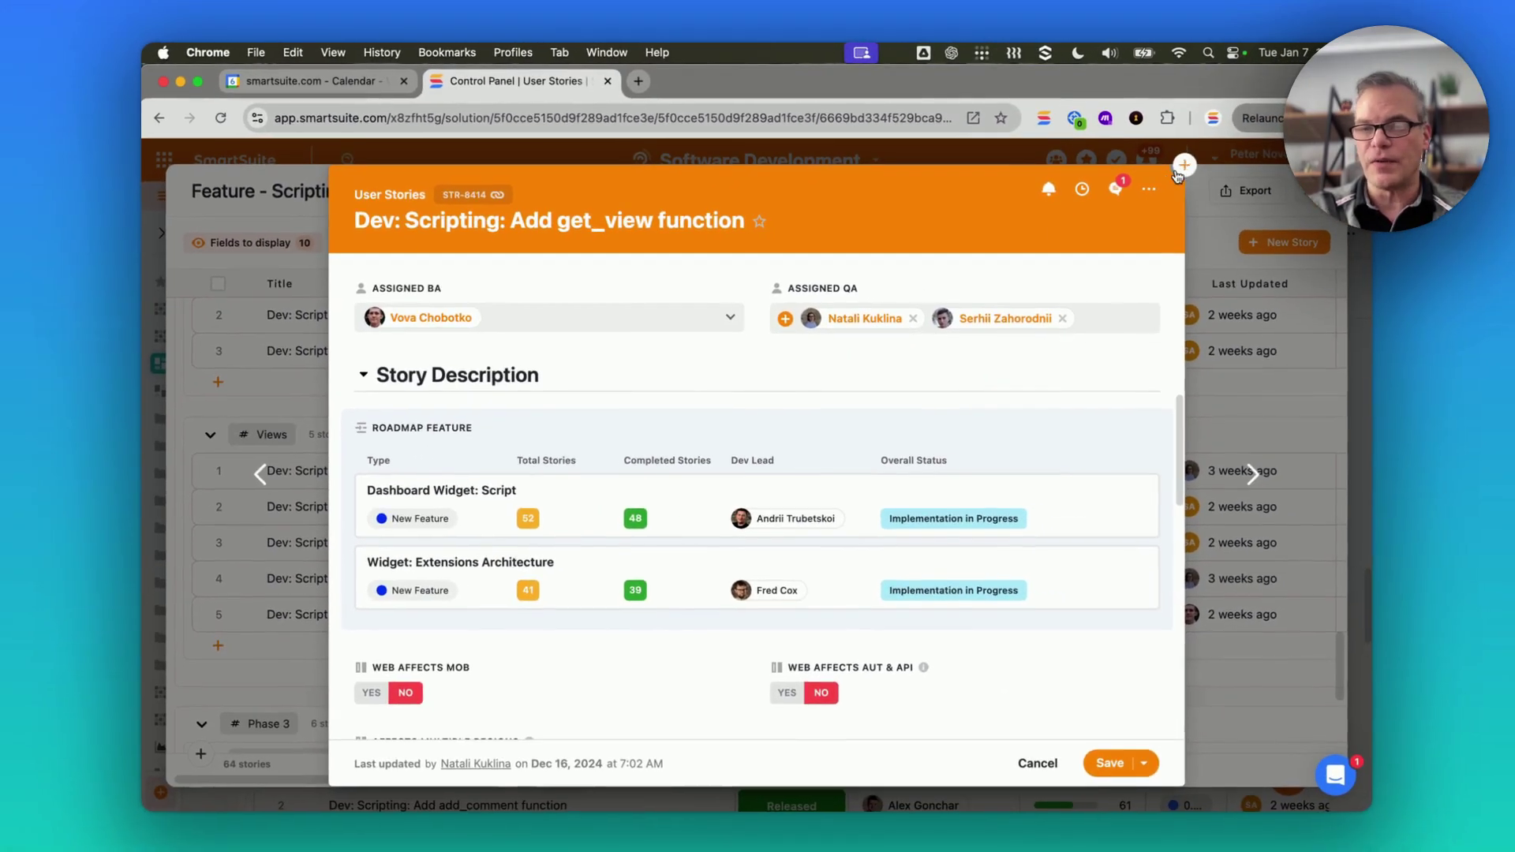
left_click(1181, 168)
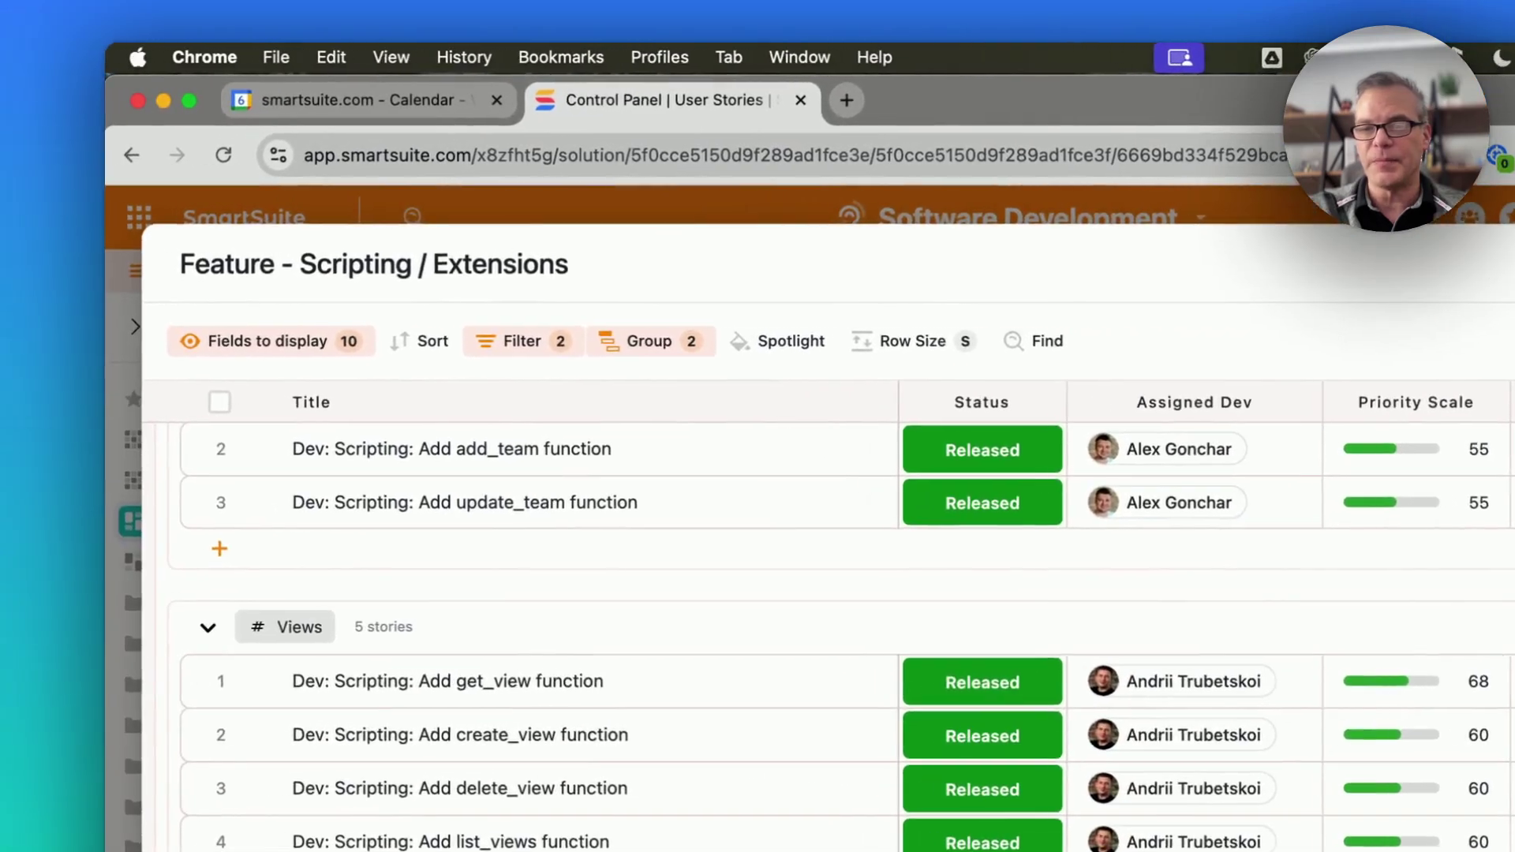
key("Escape")
left_click(293, 271)
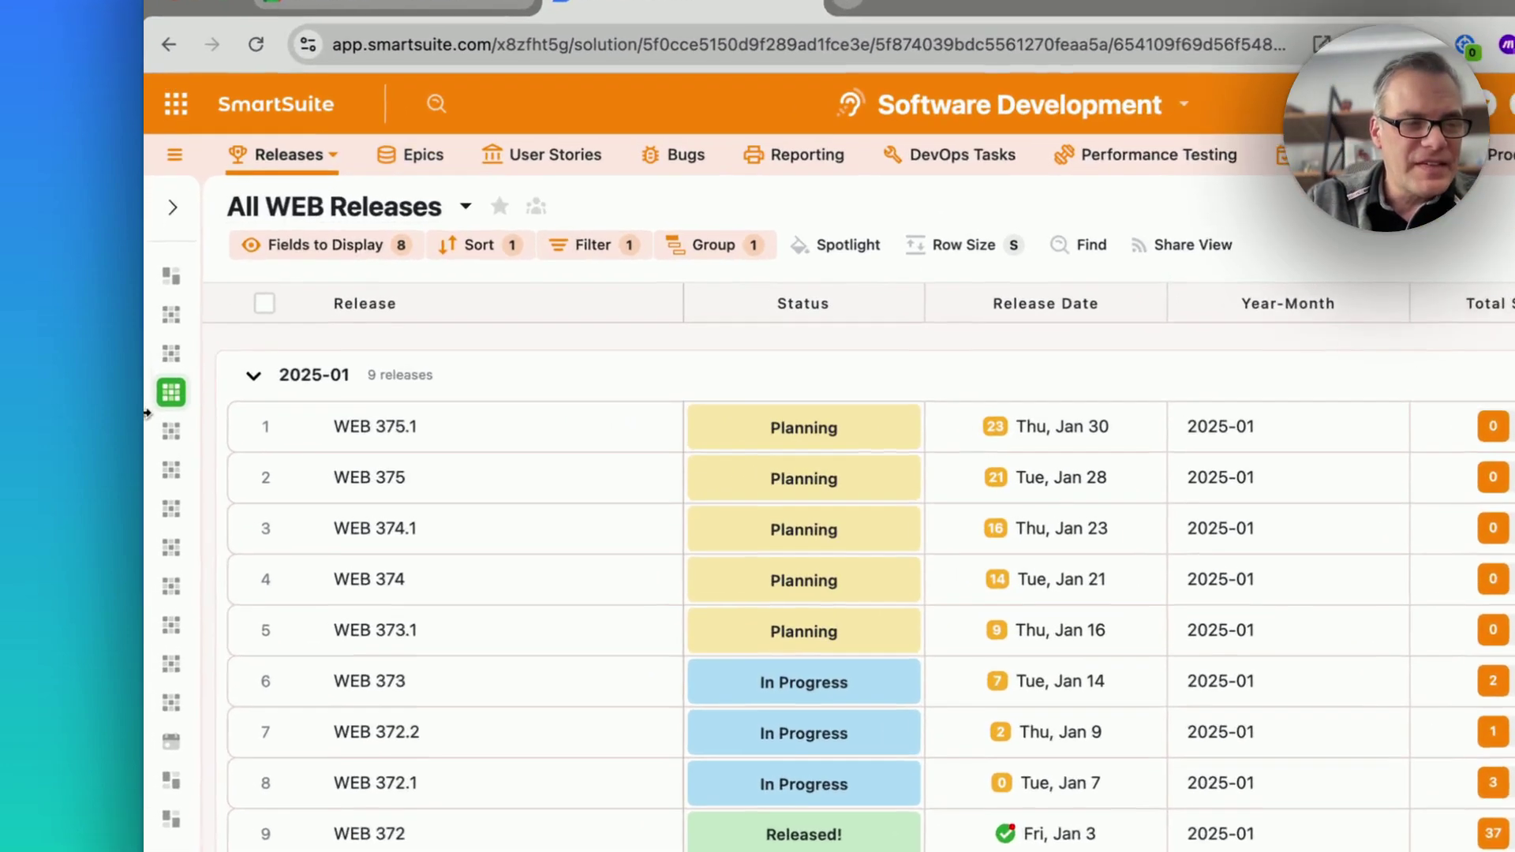
- Switch from the release views to the User Stories Control Panel In Flight page
left_click(165, 195)
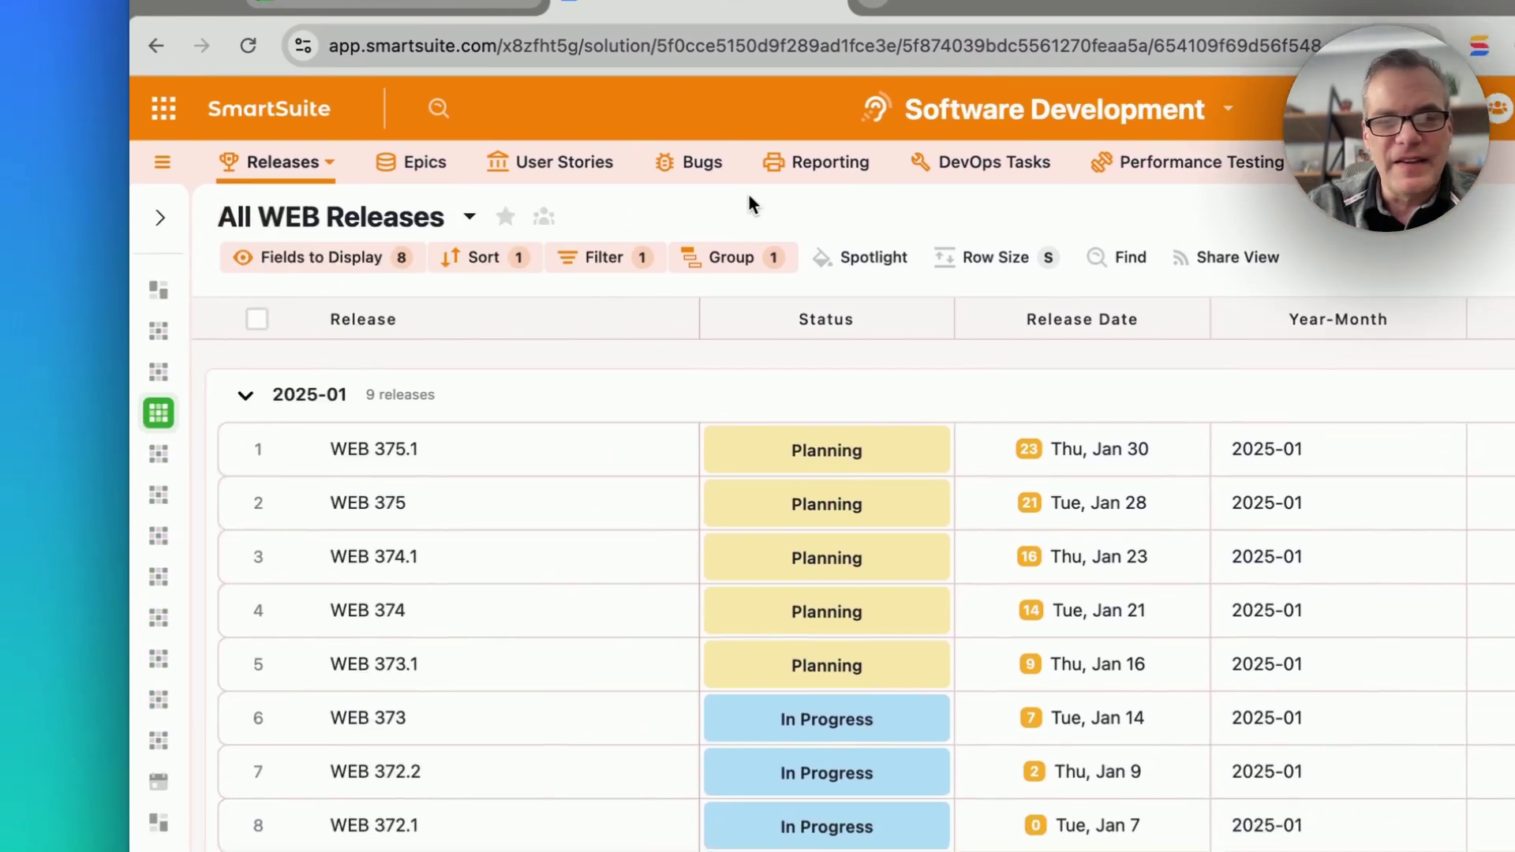
left_click(564, 162)
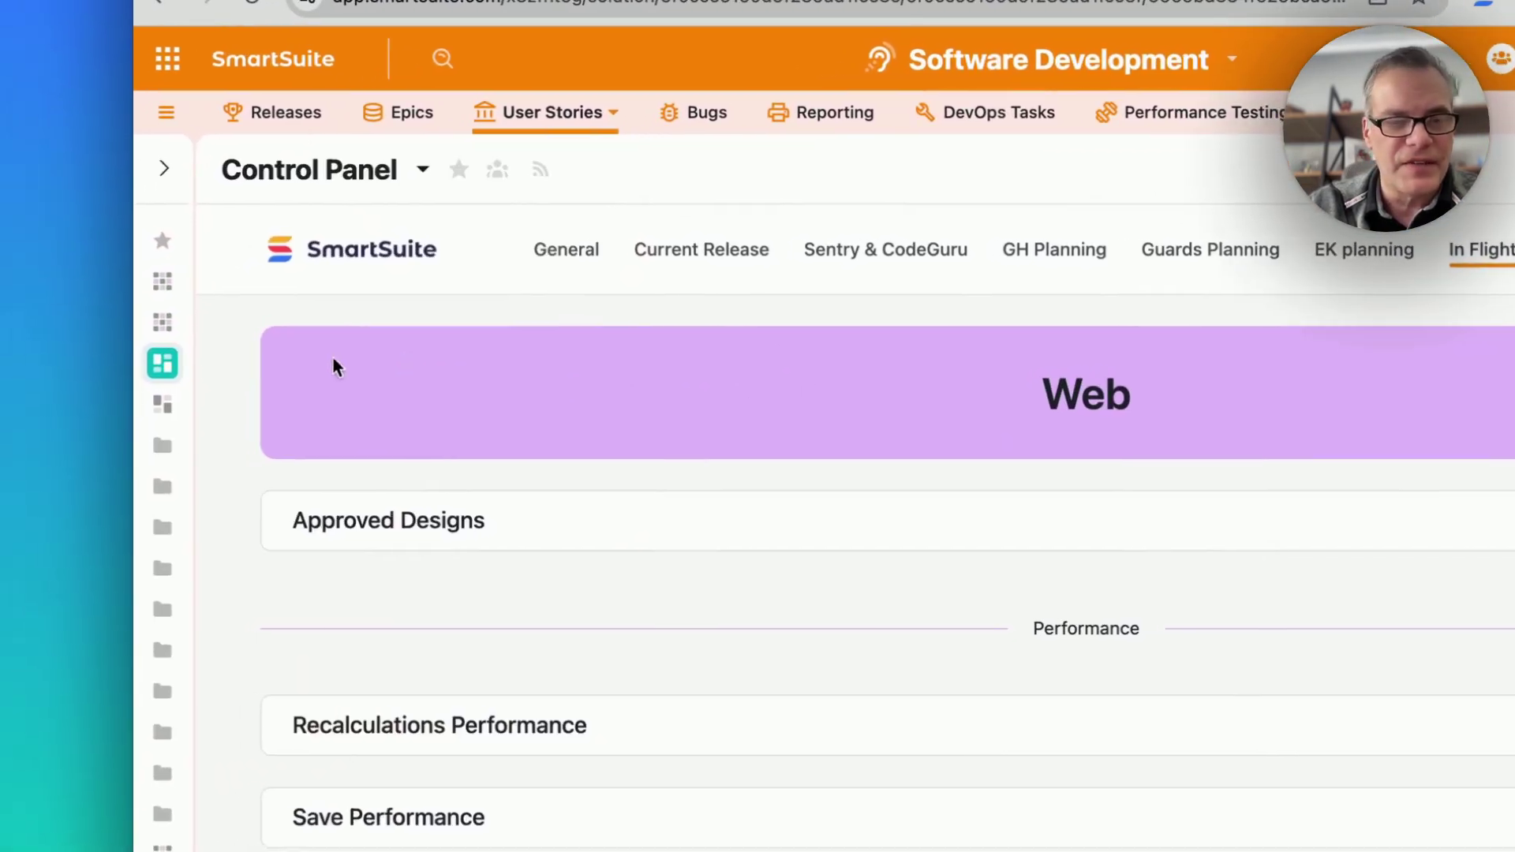
mouse_move(234, 399)
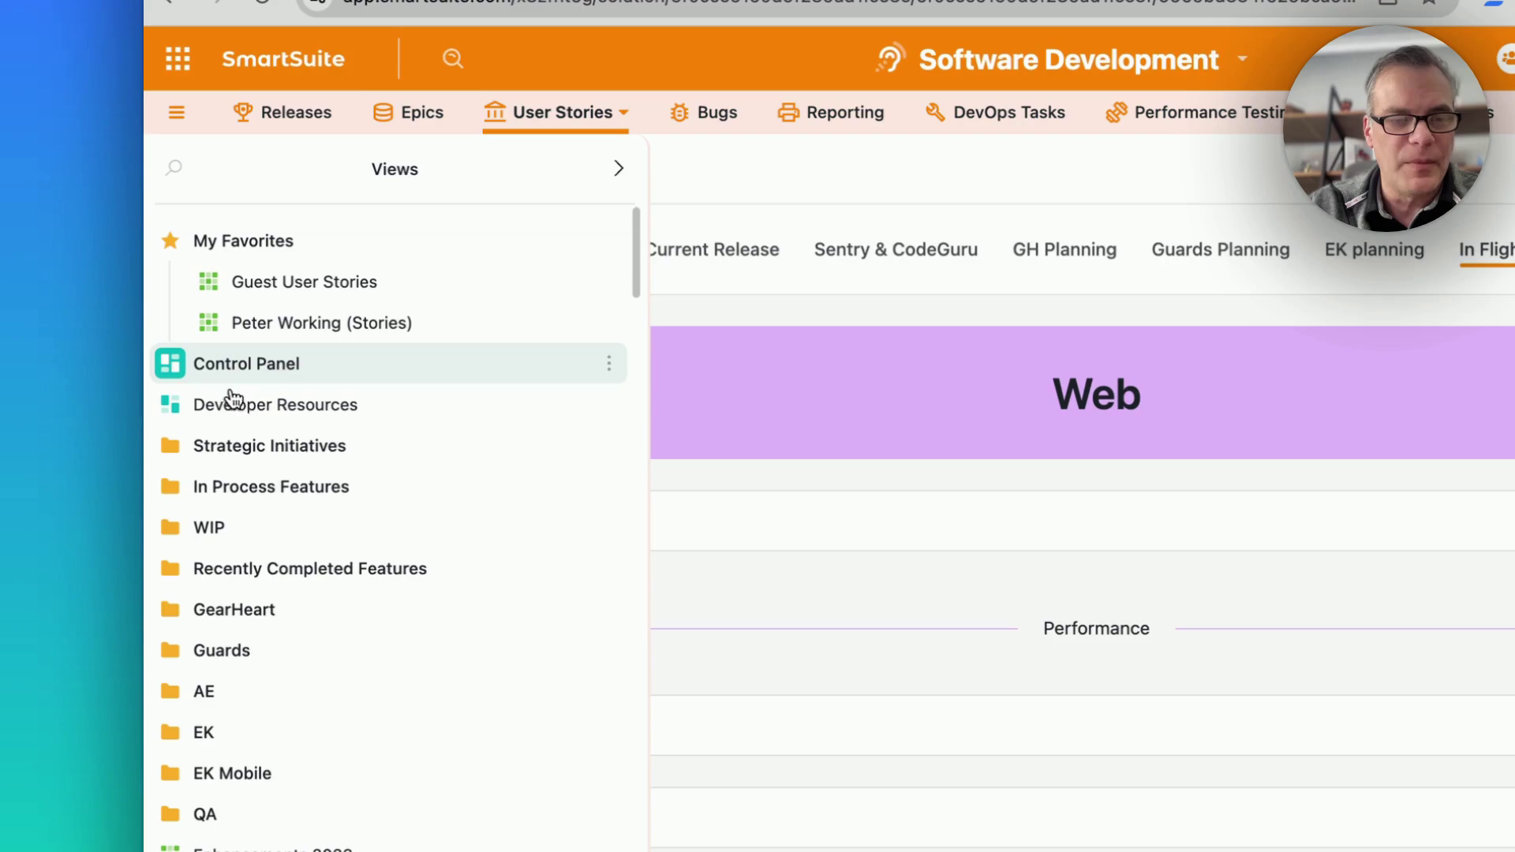
- View the Developer Resources Getting Started documentation, then return to the Control Panel
left_click(274, 407)
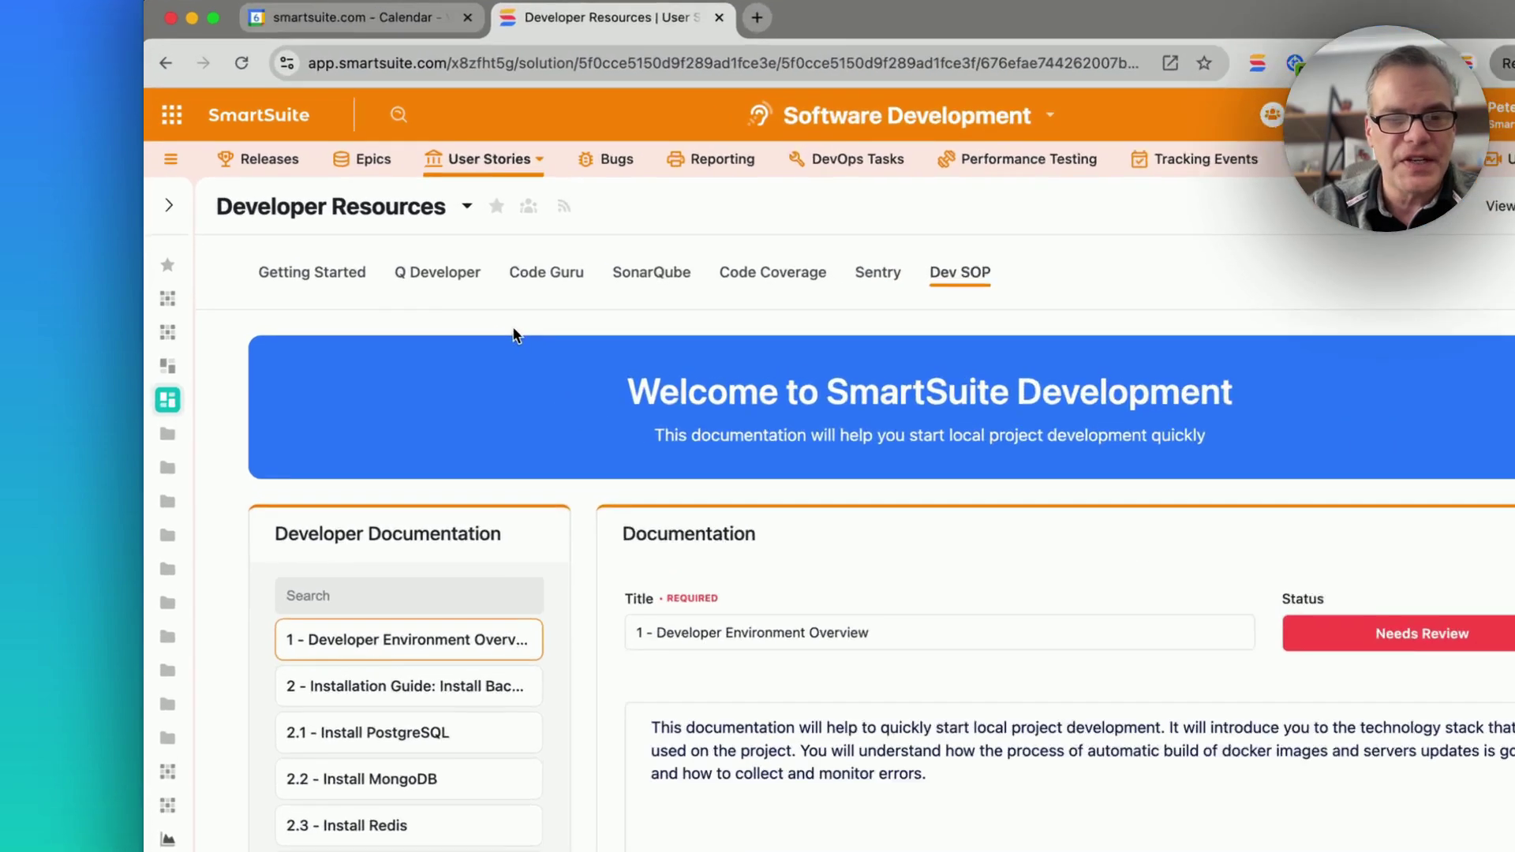
left_click(279, 287)
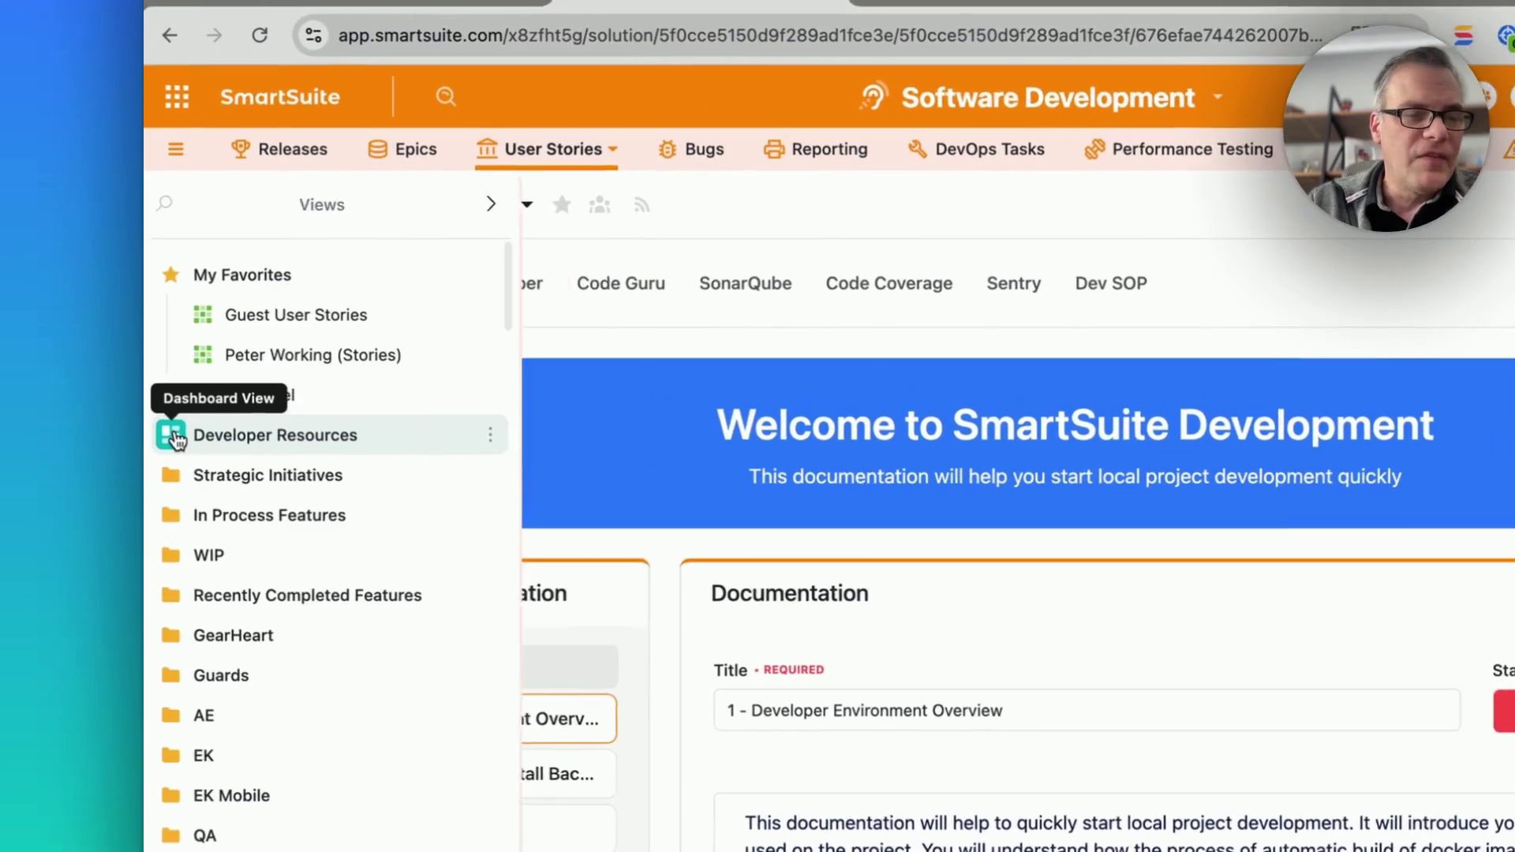
left_click(196, 406)
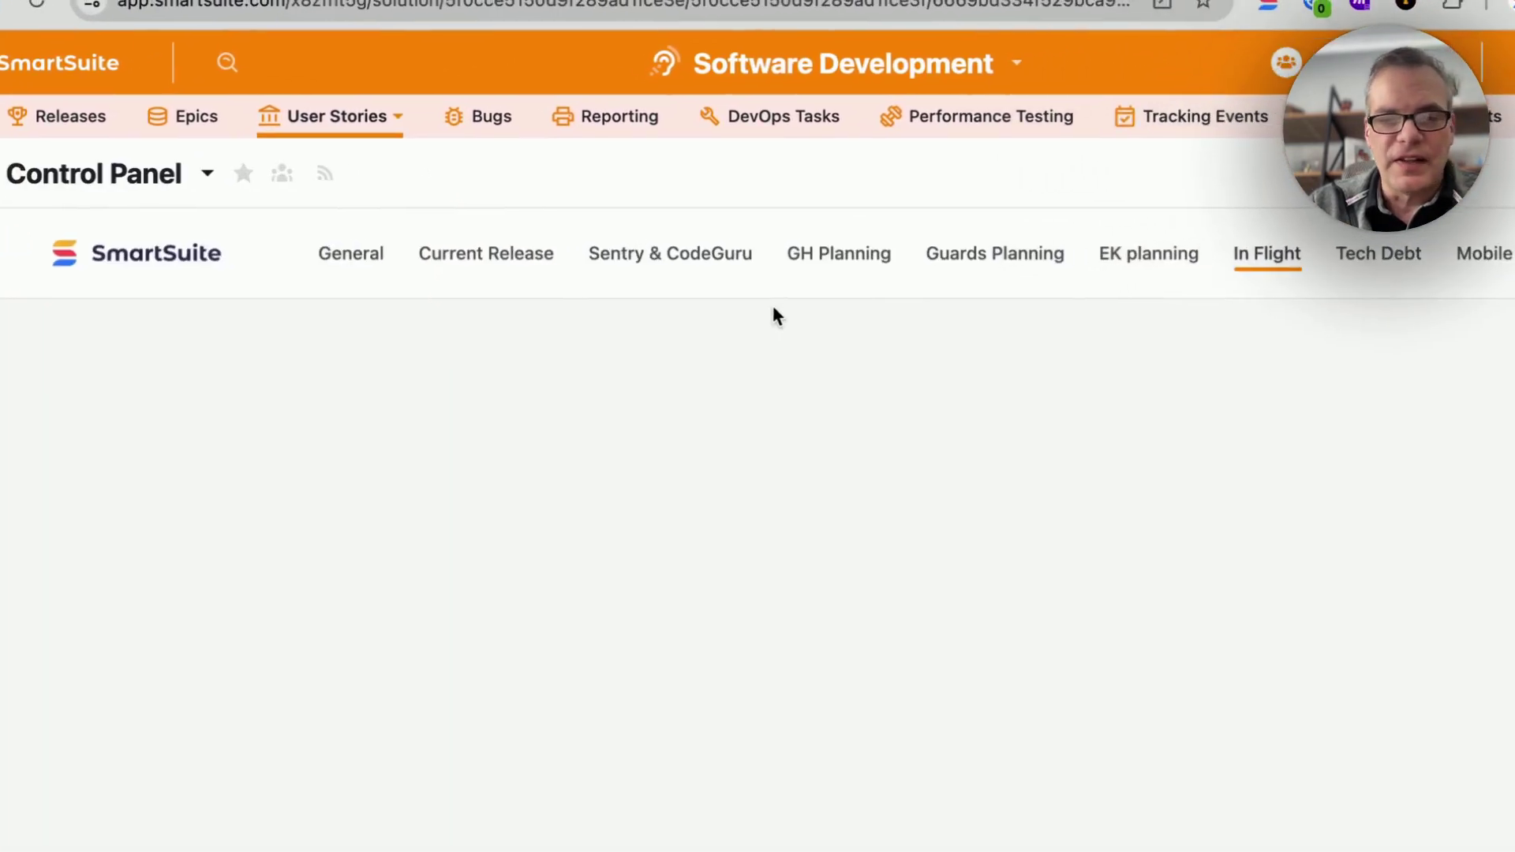